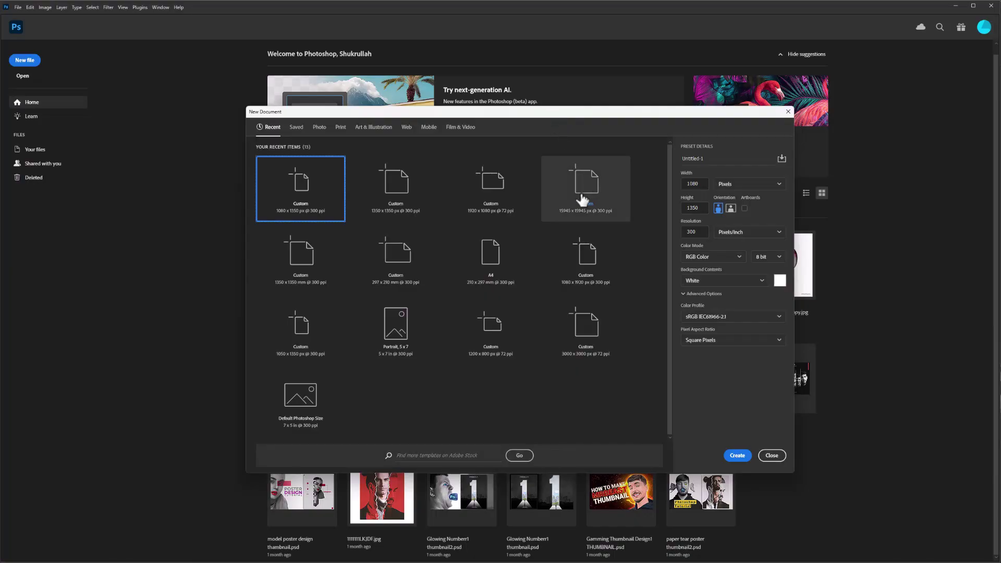
Enter a 1080 × 1350 px, 300 ppi size in the New Document settings.
{"action": "left_click_drag", "start_coordinate": [705, 183], "coordinate": [680, 193]}
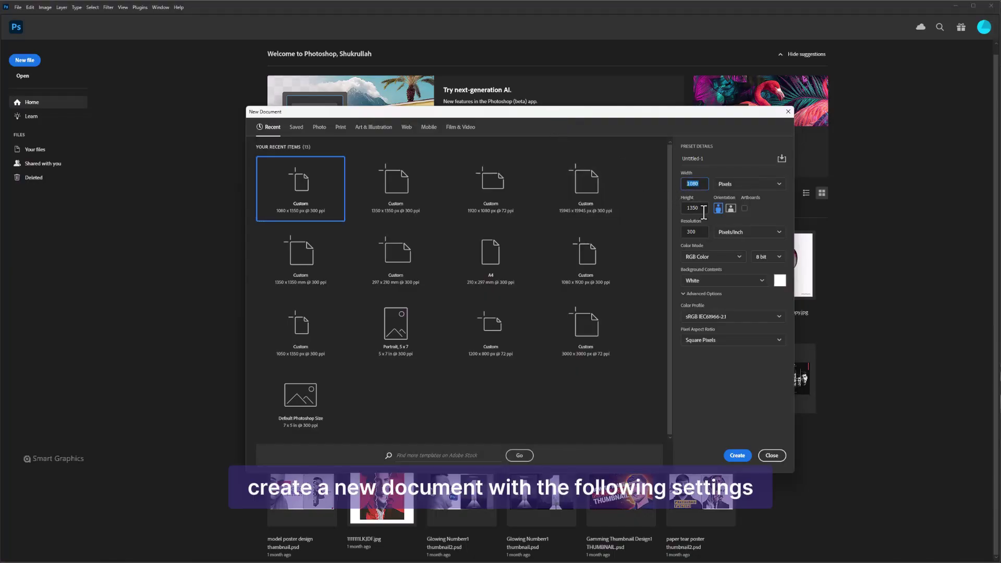
Create the document and add a light grey (dbdbdb) Solid Color fill layer.
{"action": "left_click", "coordinate": [737, 456]}
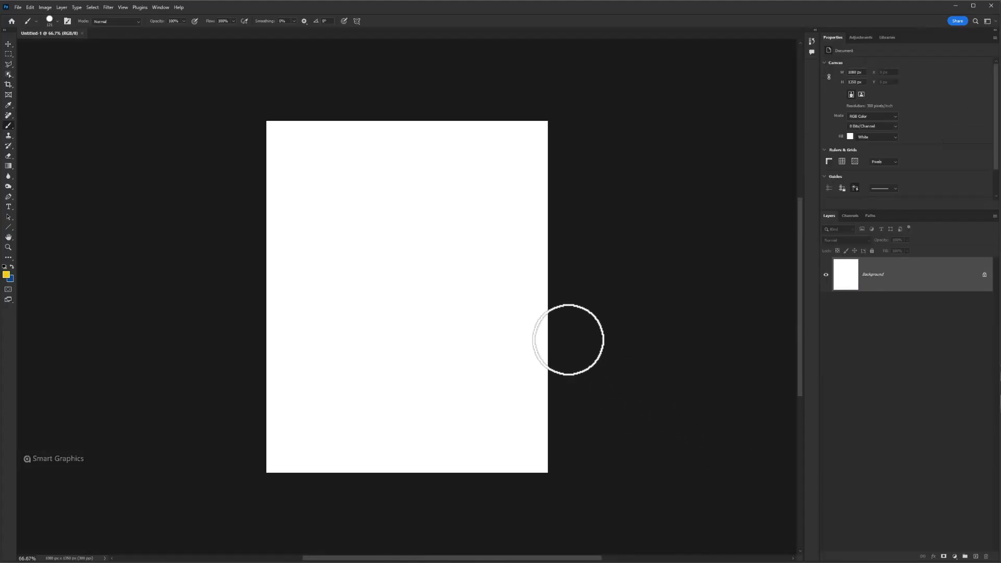
{"action": "scroll", "coordinate": [464, 268], "scroll_direction": "up", "scroll_amount": 1}
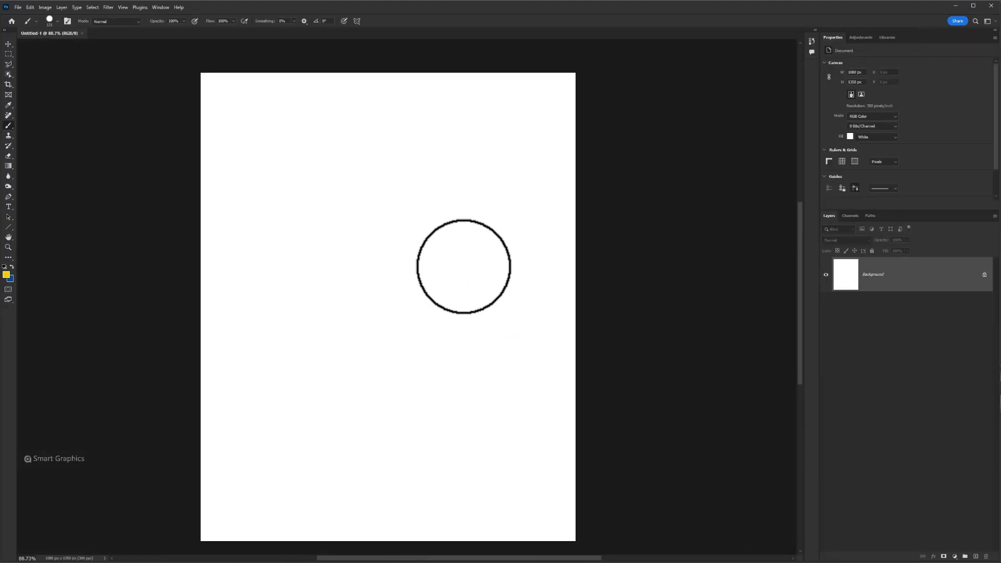
{"action": "left_click", "coordinate": [955, 557]}
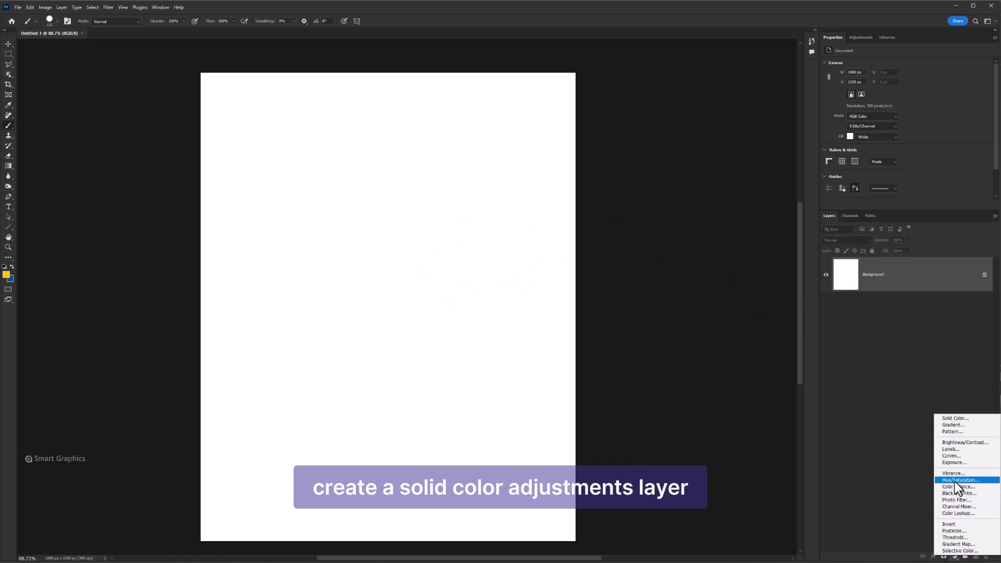
{"action": "left_click", "coordinate": [950, 418]}
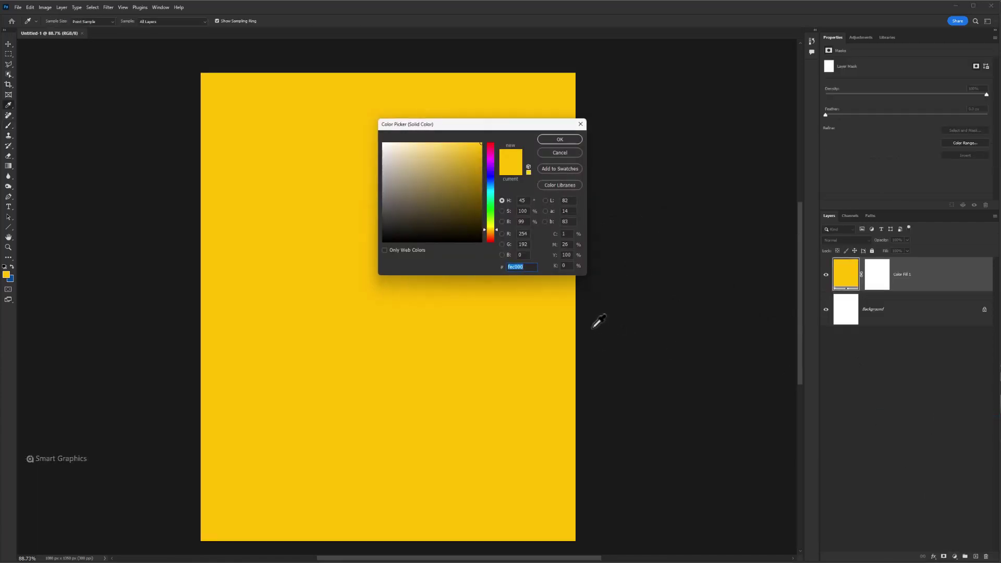
{"action": "mouse_move", "coordinate": [390, 174]}
{"action": "left_mouse_down"}
{"action": "mouse_move", "coordinate": [390, 152]}
{"action": "mouse_move", "coordinate": [369, 155]}
{"action": "mouse_move", "coordinate": [471, 159]}
{"action": "left_mouse_up"}
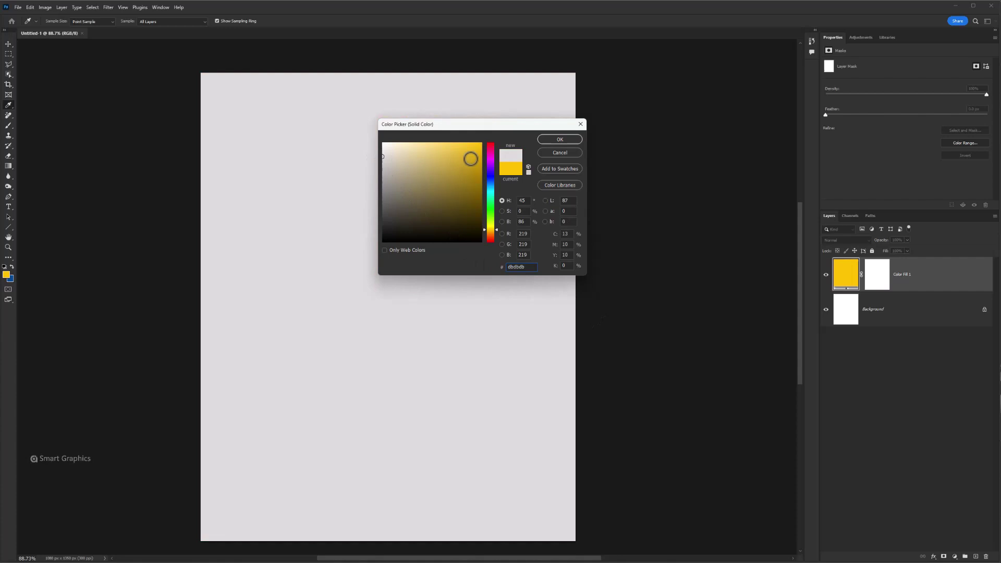
{"action": "left_click", "coordinate": [574, 140]}
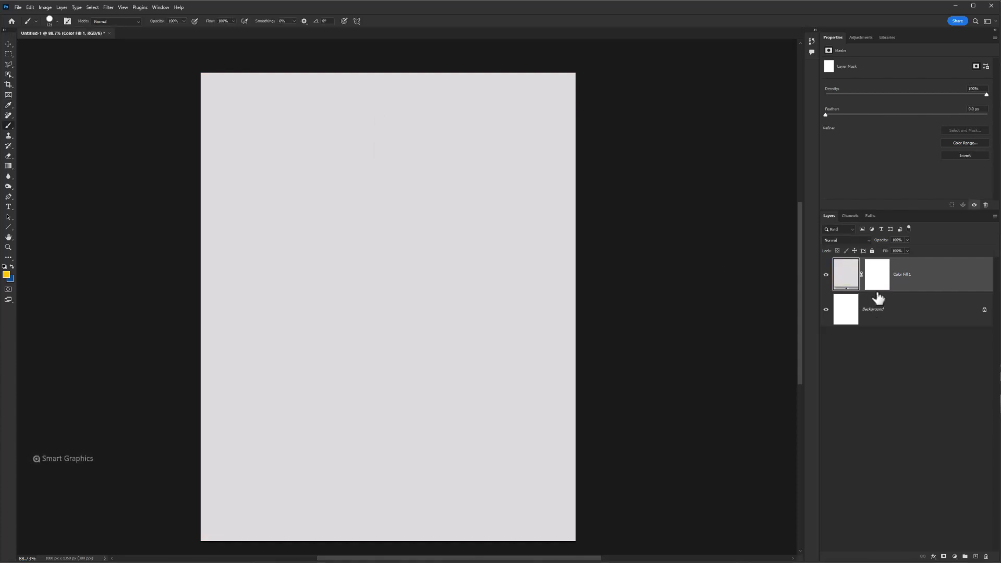
Set the Pen tool to Shape mode with a dark navy (120336) fill.
{"action": "left_click", "coordinate": [8, 196]}
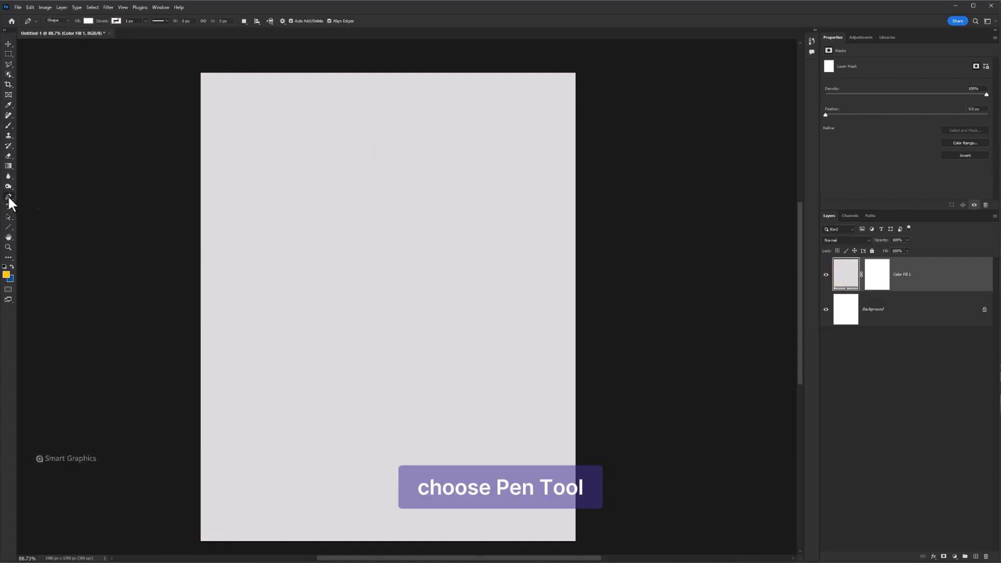
{"action": "left_click", "coordinate": [88, 21]}
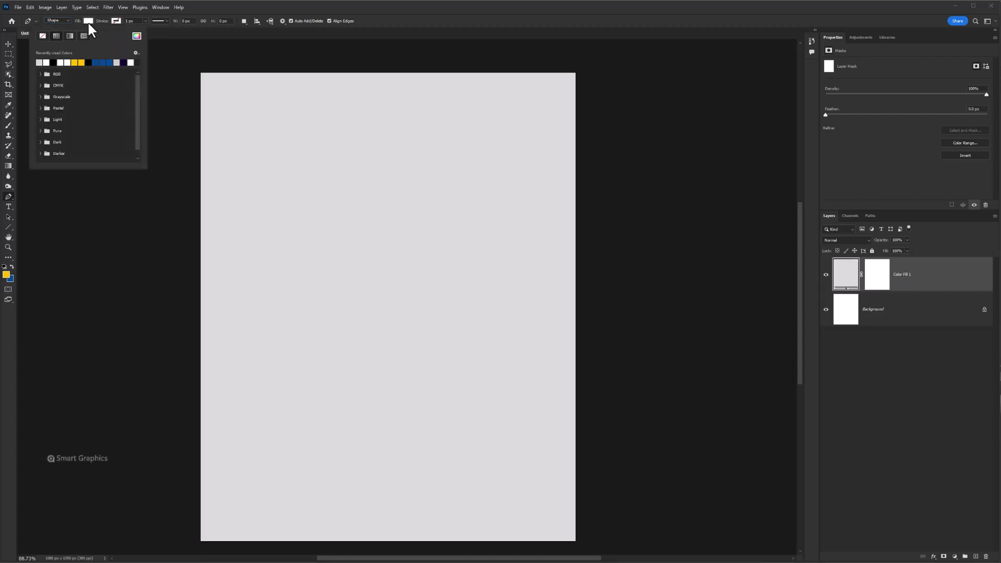
{"action": "left_click", "coordinate": [124, 62]}
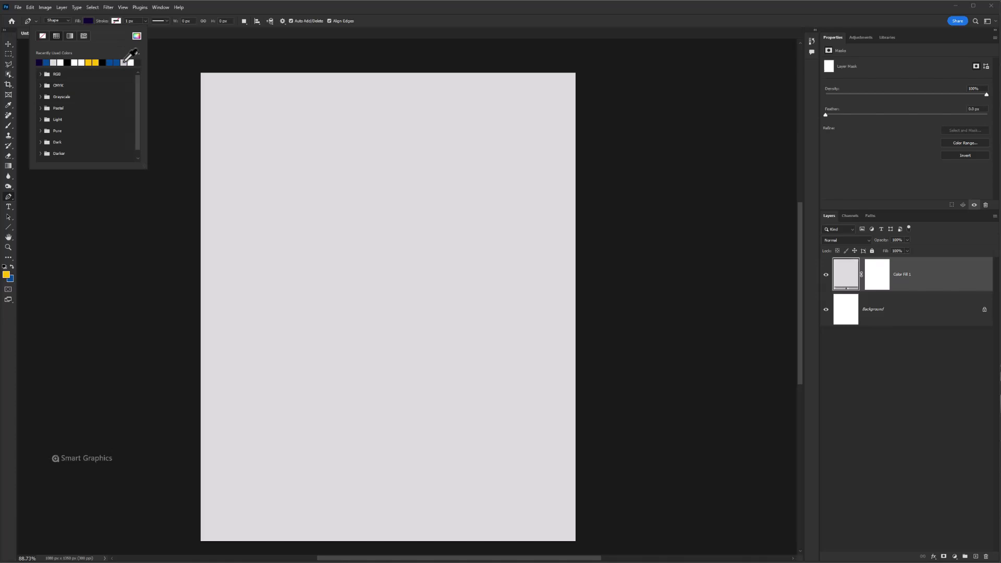
{"action": "left_click", "coordinate": [136, 36]}
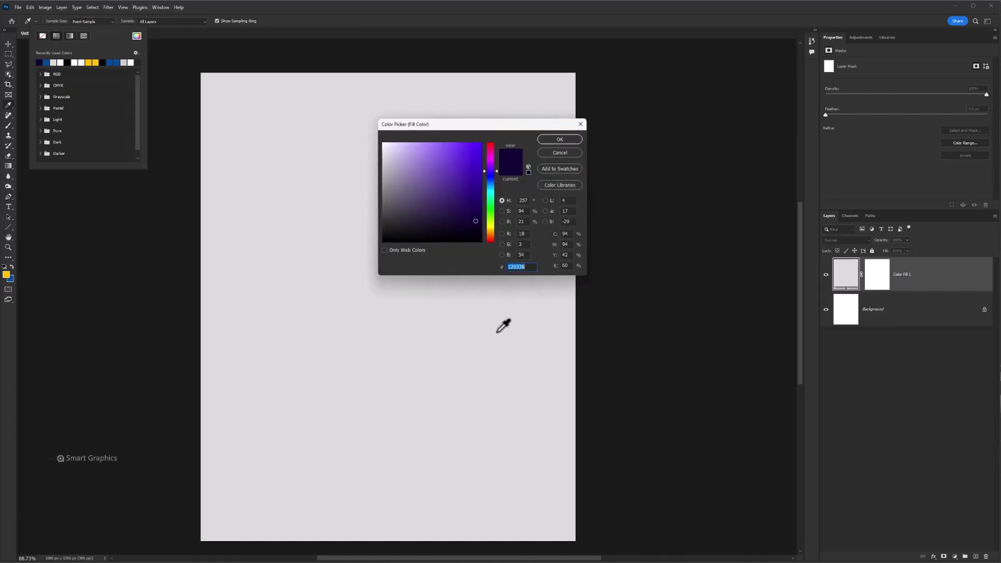
{"action": "left_click", "coordinate": [560, 141]}
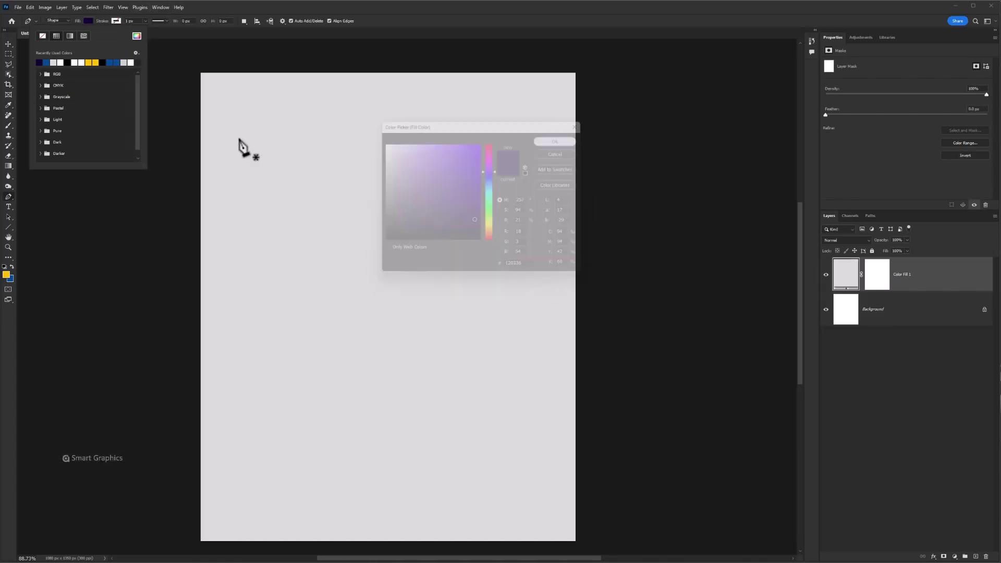
{"action": "left_click", "coordinate": [203, 15]}
Draw the triangle through the top-right, bottom-left and bottom-right canvas corners.
{"action": "left_click", "coordinate": [576, 74]}
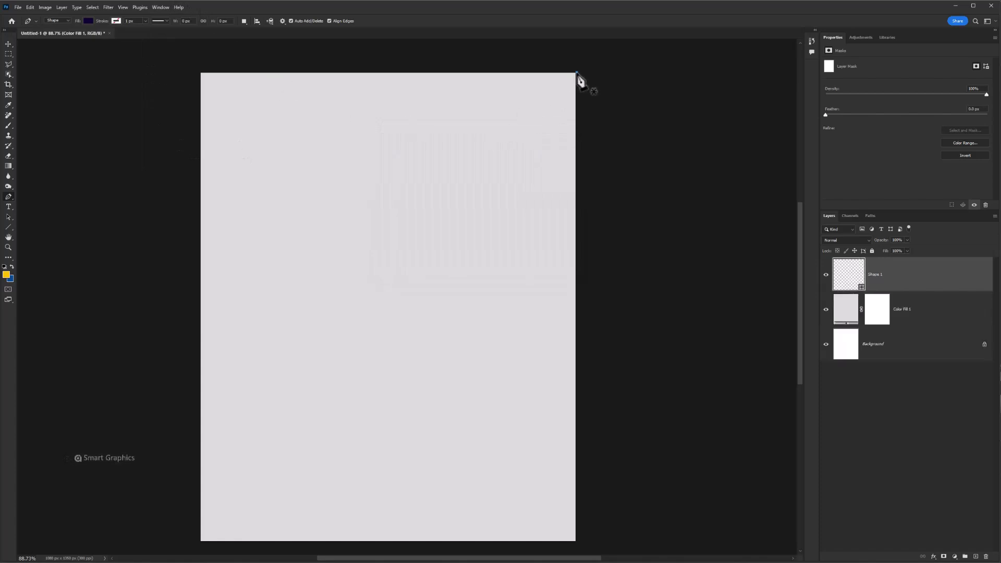
{"action": "left_click", "coordinate": [201, 542]}
{"action": "left_click", "coordinate": [576, 542]}
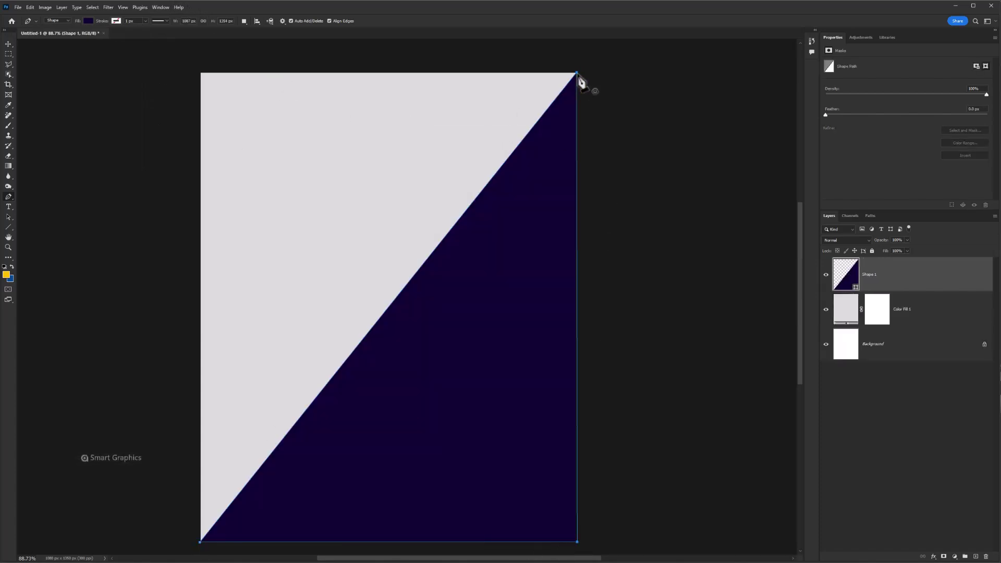
Draw a straight line with the Line Tool from the top-right to bottom-left corner.
{"action": "left_click", "coordinate": [9, 228]}
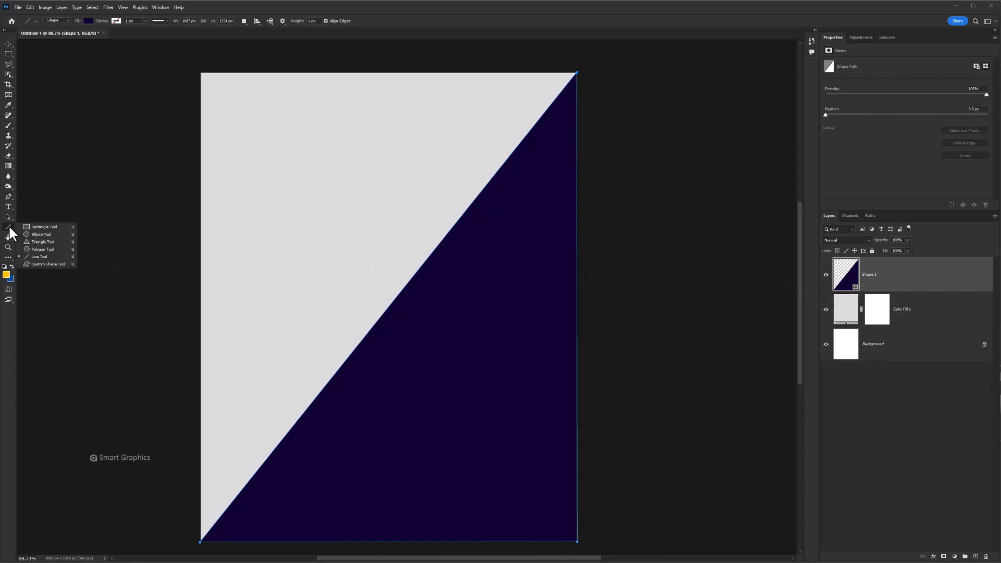
{"action": "left_click", "coordinate": [41, 257]}
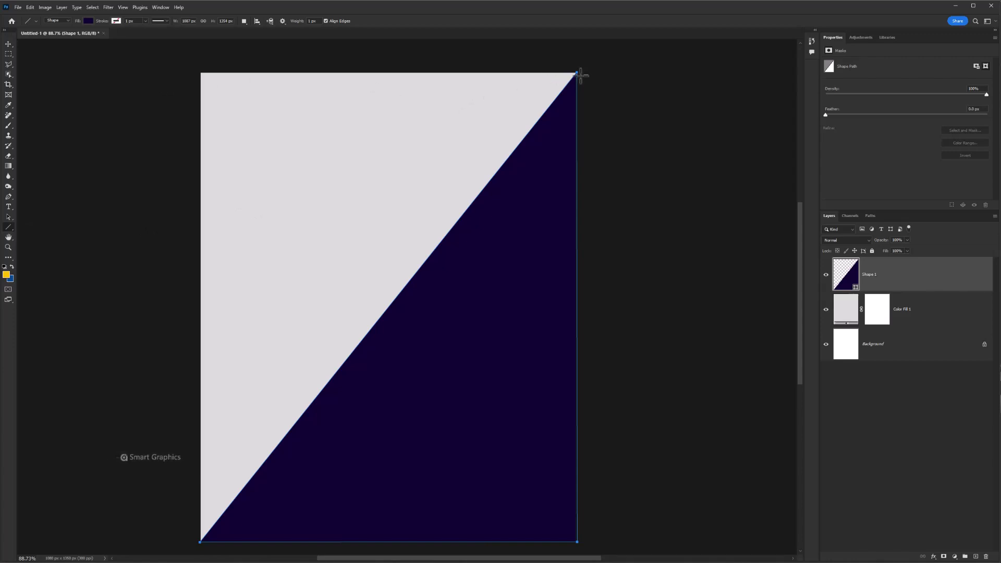
{"action": "mouse_move", "coordinate": [571, 71]}
{"action": "left_mouse_down"}
{"action": "mouse_move", "coordinate": [236, 464]}
{"action": "mouse_move", "coordinate": [196, 540]}
{"action": "left_mouse_up"}
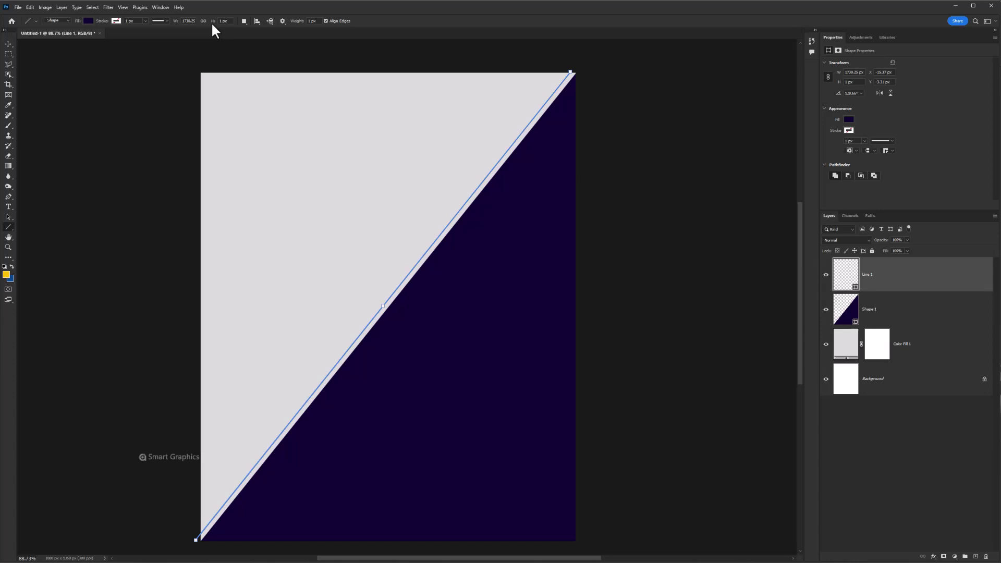
Make the diagonal line 12 px thick with a blue fill.
{"action": "type", "text": "9"}
{"action": "key", "text": "Return"}
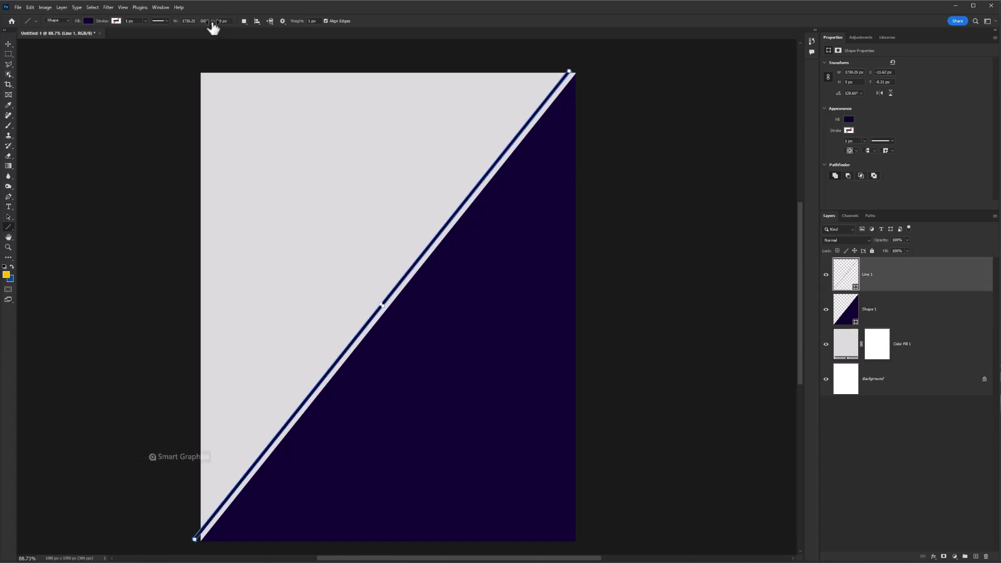
{"action": "type", "text": "12"}
{"action": "key", "text": "Return"}
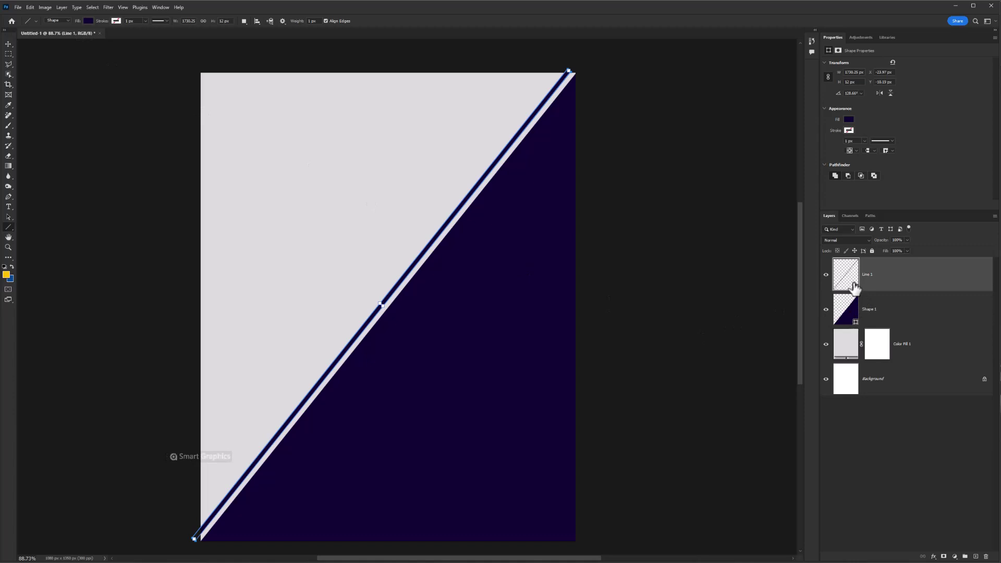
{"action": "left_click", "coordinate": [848, 121]}
{"action": "left_click", "coordinate": [837, 162]}
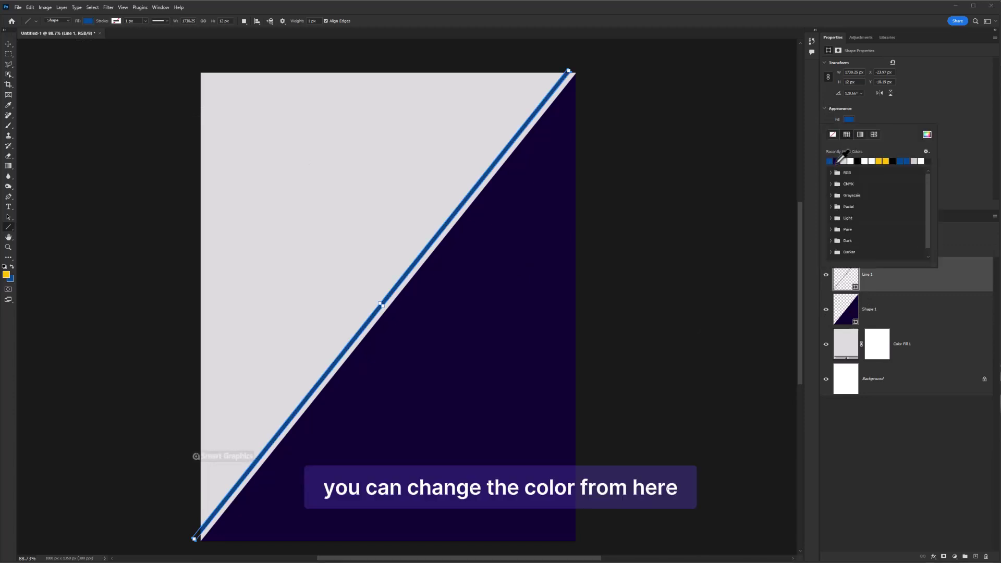
{"action": "left_click", "coordinate": [916, 123]}
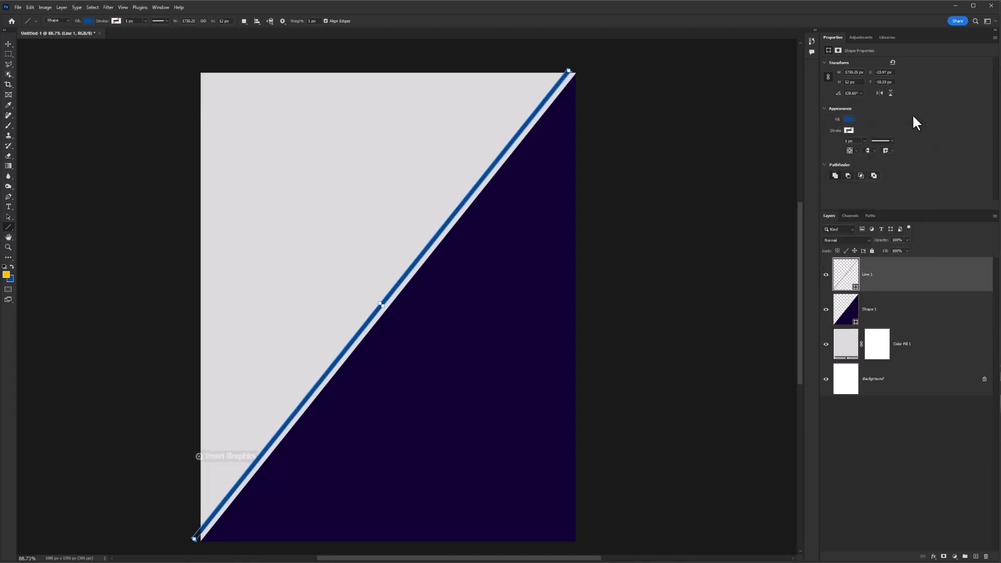
Group the grey fill, navy triangle and blue line as Group 1, then convert it to a smart object.
{"action": "left_click", "coordinate": [916, 351], "text": "shift"}
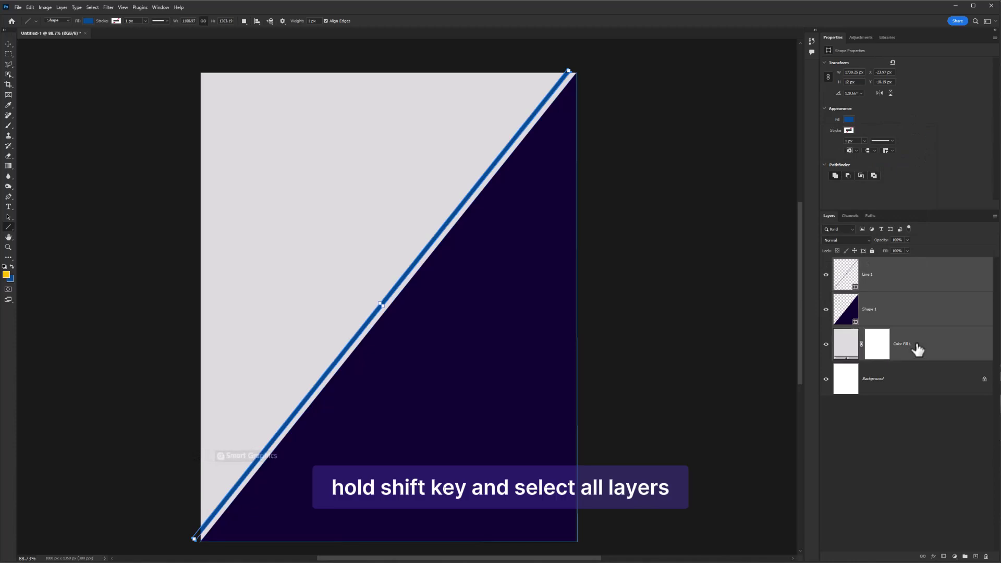
{"action": "key", "text": "ctrl+g"}
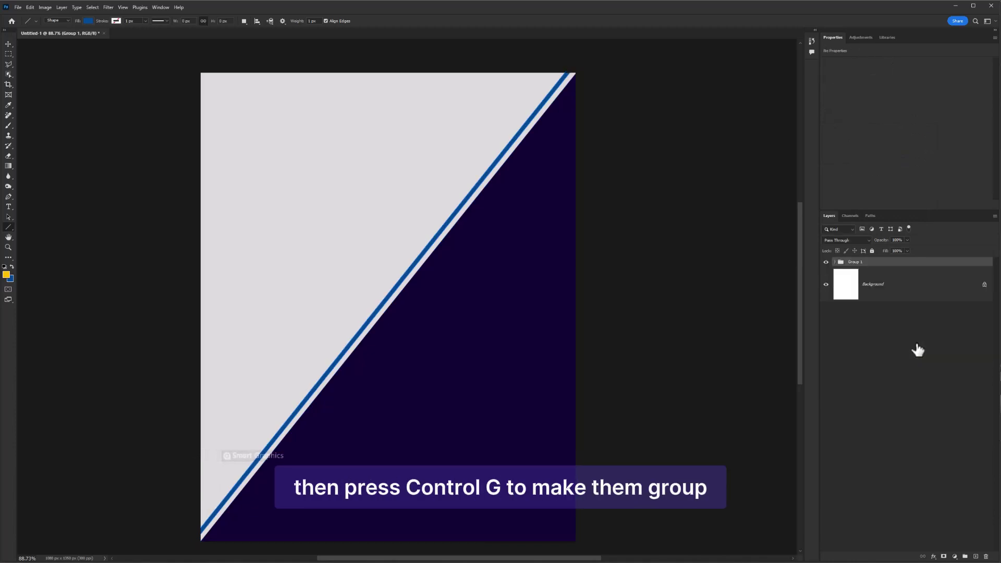
{"action": "right_click", "coordinate": [878, 266]}
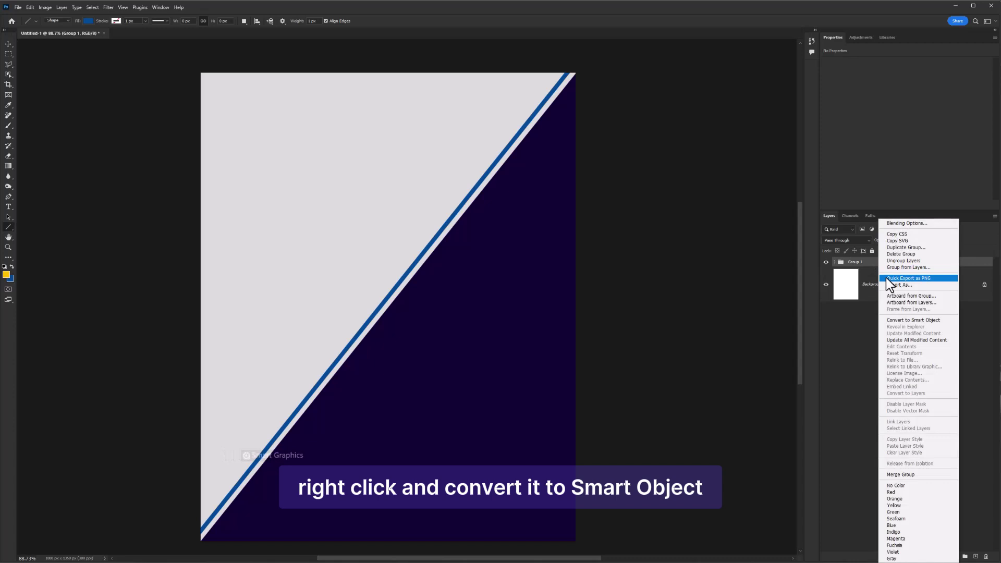
{"action": "left_click", "coordinate": [900, 319]}
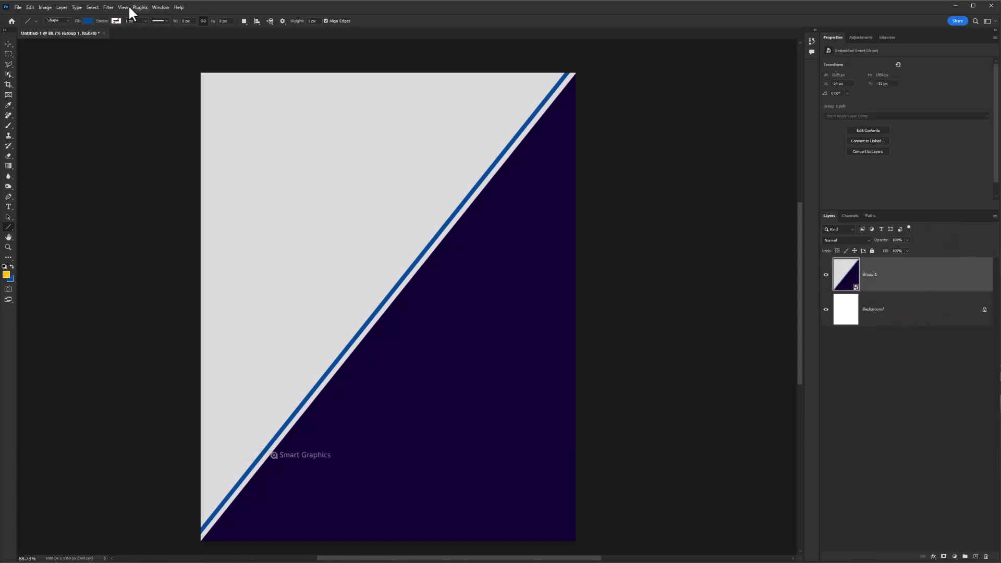
Apply the Filter Gallery Texturizer with Canvas texture, scaling 50 and relief 2 to Group 1.
{"action": "left_click", "coordinate": [111, 7]}
{"action": "mouse_move", "coordinate": [94, 8]}
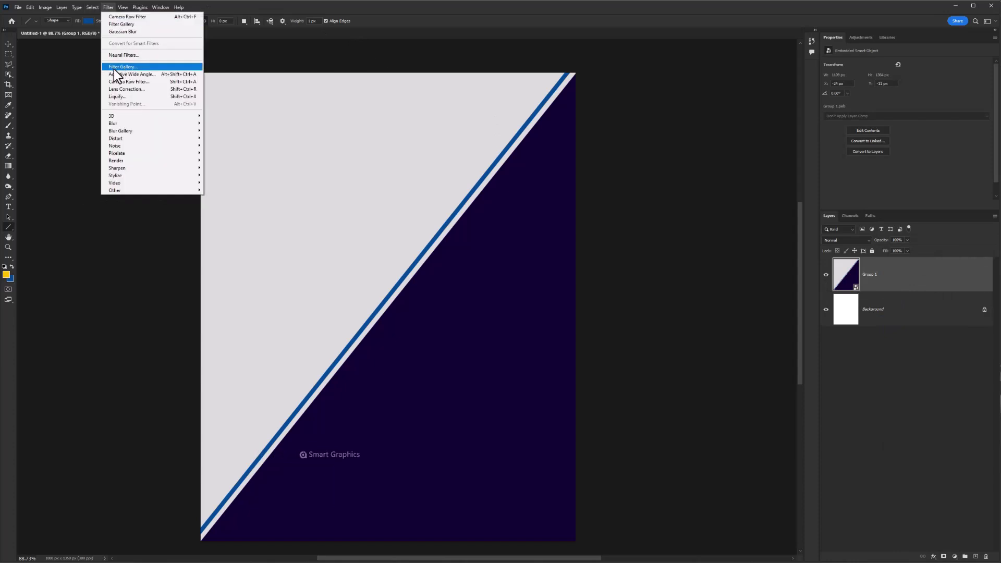
{"action": "left_click", "coordinate": [127, 67]}
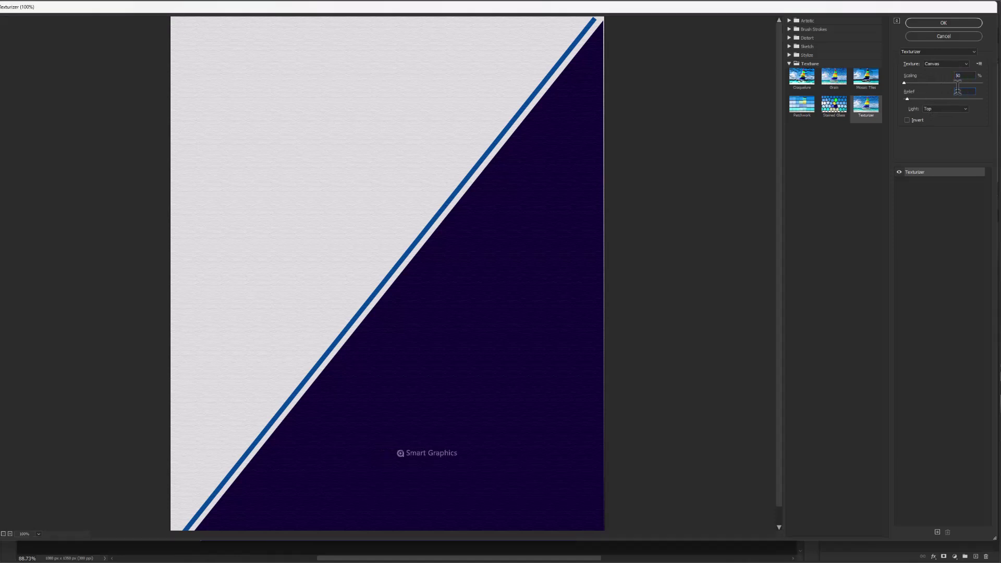
{"action": "left_click", "coordinate": [954, 64]}
{"action": "left_click", "coordinate": [946, 77]}
{"action": "left_click", "coordinate": [934, 24]}
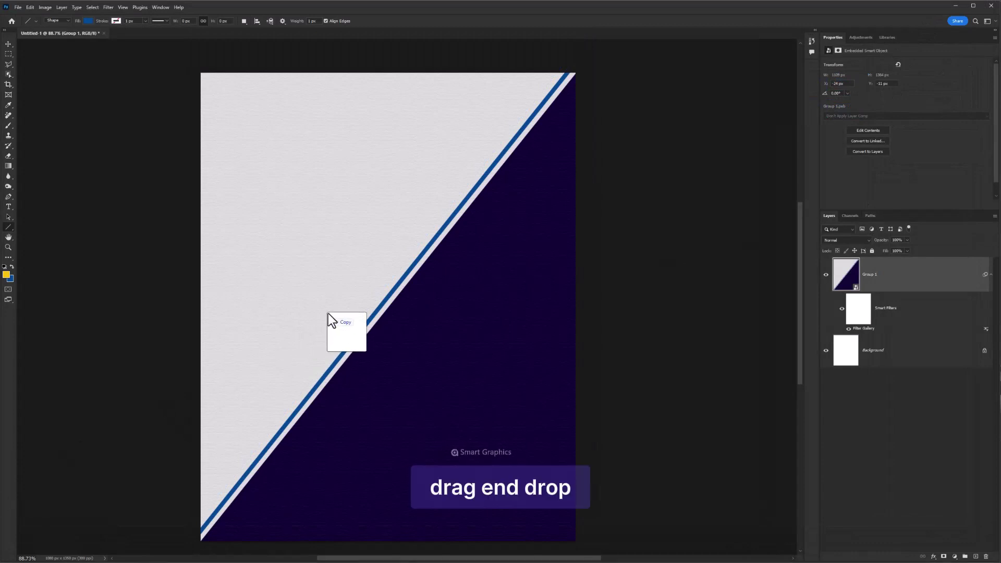
Place the player cutout photo, scale it down and position it mid-canvas over the diagonal.
{"action": "left_click_drag", "start_coordinate": [328, 314], "coordinate": [330, 315]}
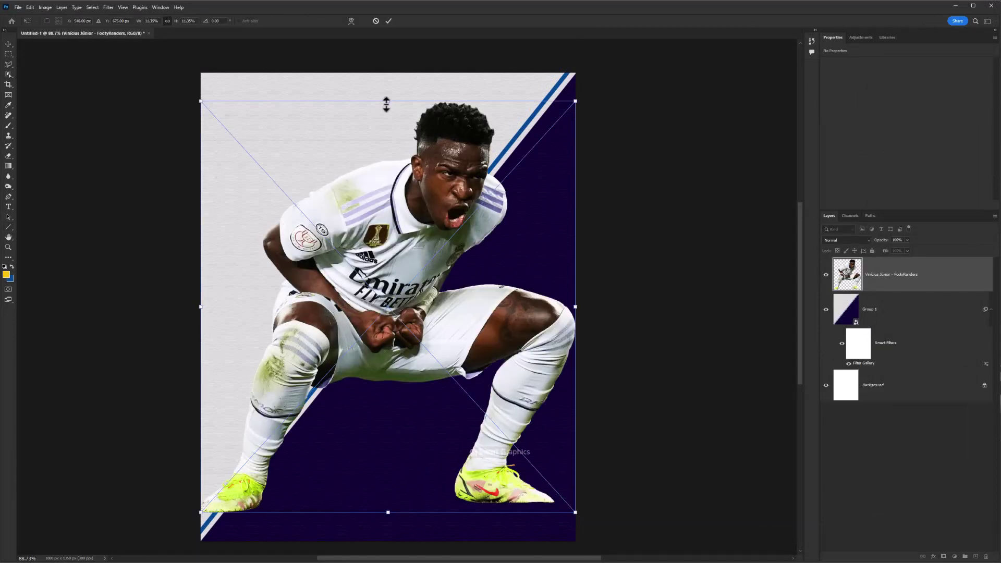
{"action": "left_click_drag", "start_coordinate": [387, 101], "coordinate": [373, 234]}
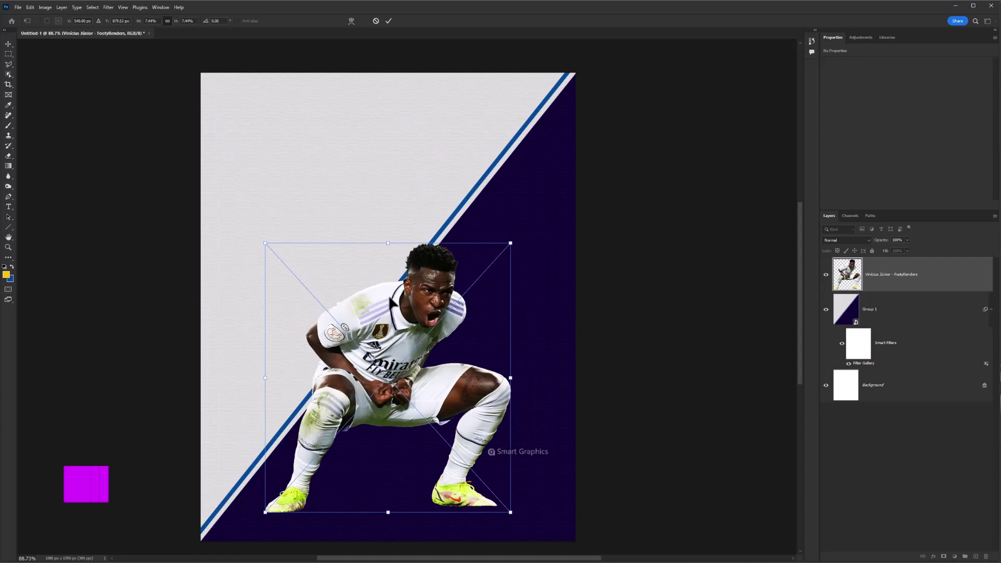
{"action": "left_click_drag", "start_coordinate": [409, 290], "coordinate": [415, 195]}
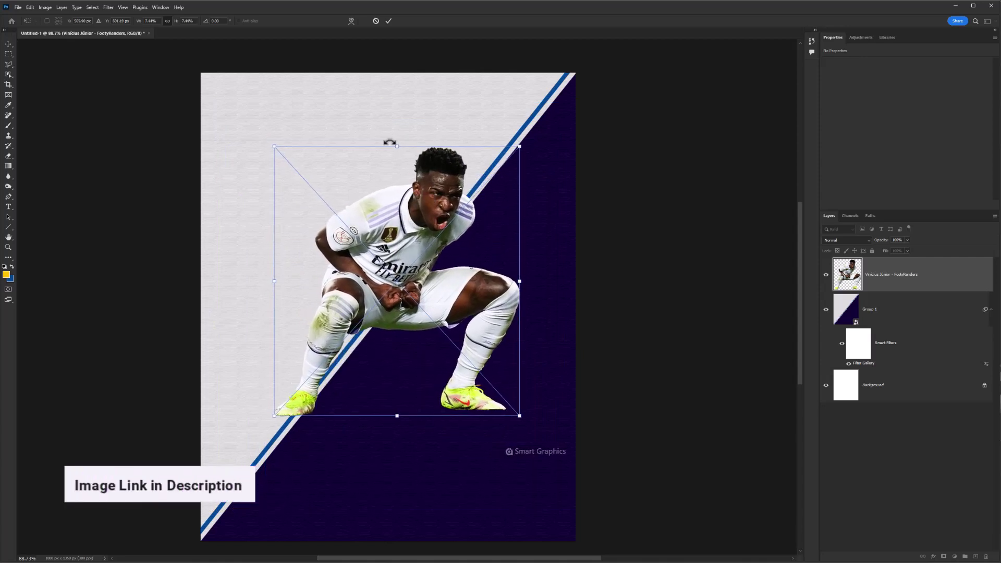
{"action": "left_click_drag", "start_coordinate": [274, 281], "coordinate": [310, 281]}
{"action": "left_click_drag", "start_coordinate": [428, 261], "coordinate": [428, 282]}
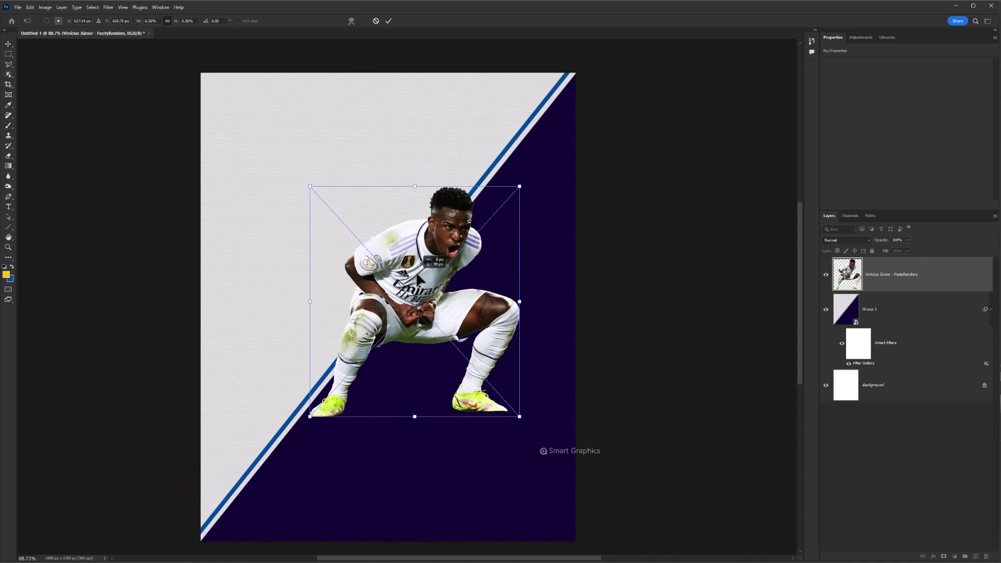
Commit the player's placement, duplicate the player layer and select the lower copy.
{"action": "left_click", "coordinate": [389, 20]}
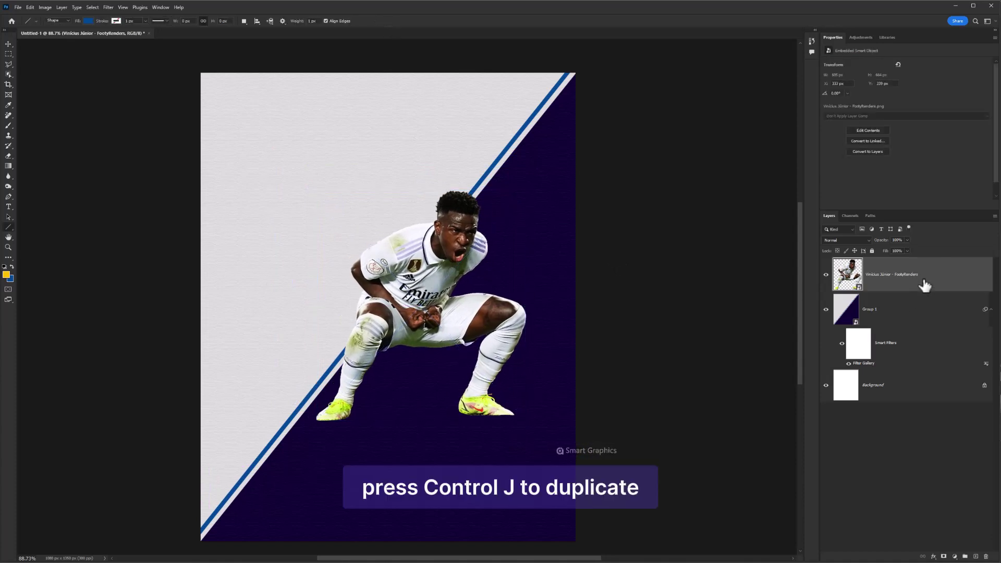
{"action": "key", "text": "ctrl+j"}
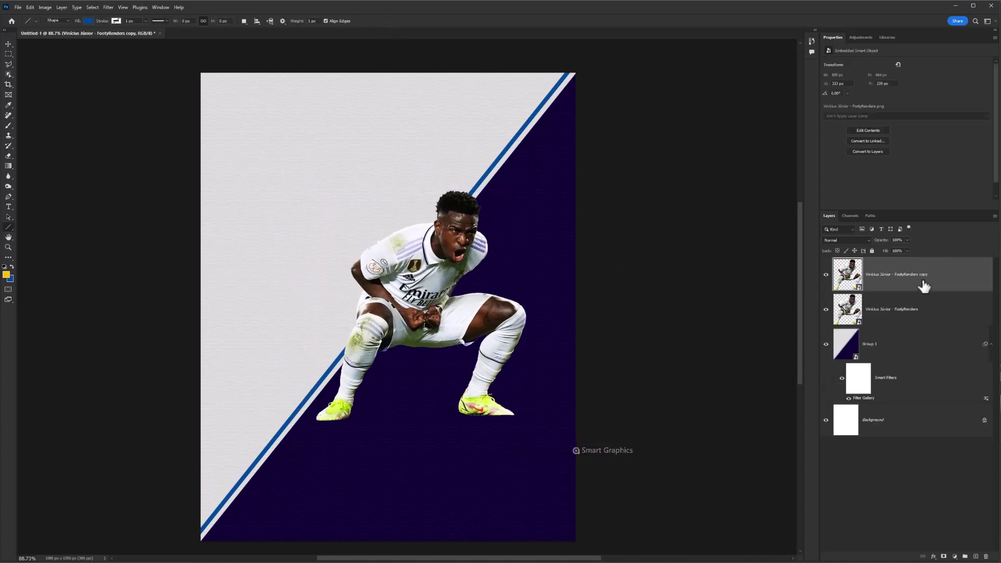
{"action": "left_click", "coordinate": [899, 318]}
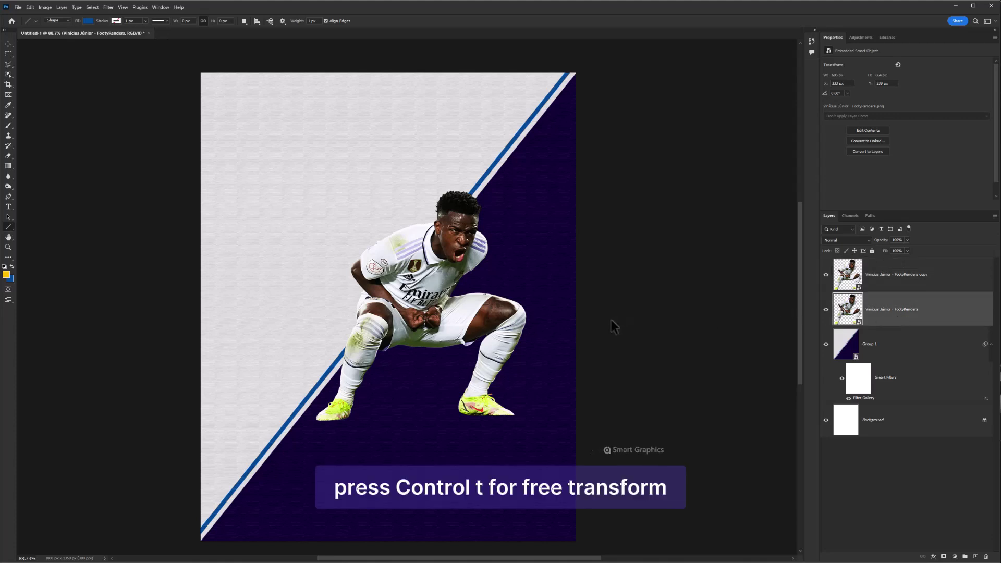
Flip the lower copy vertically and align it beneath the player's boots as a reflection.
{"action": "key", "text": "ctrl+t"}
{"action": "right_click", "coordinate": [464, 296]}
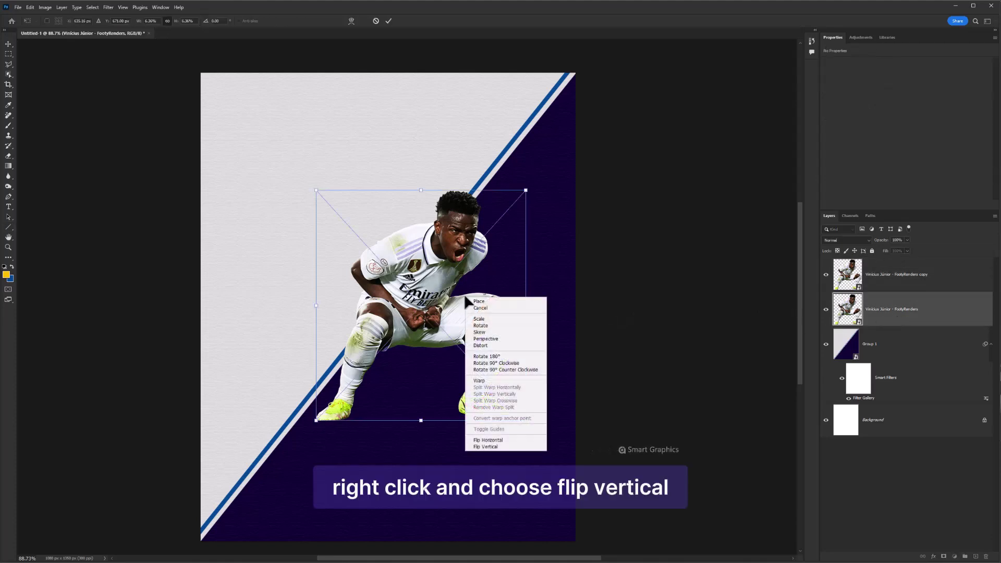
{"action": "left_click", "coordinate": [488, 446]}
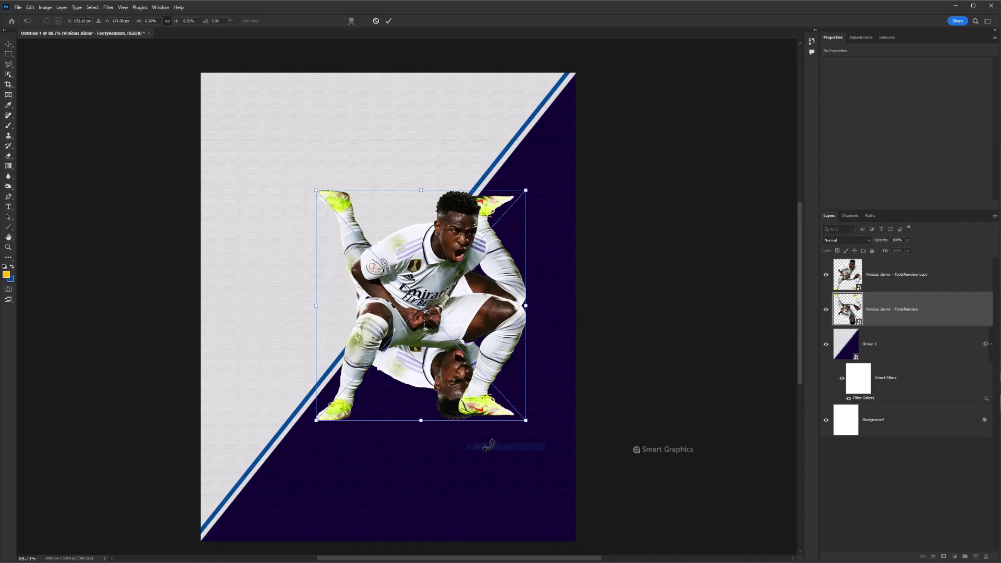
{"action": "left_click_drag", "start_coordinate": [443, 239], "coordinate": [446, 449]}
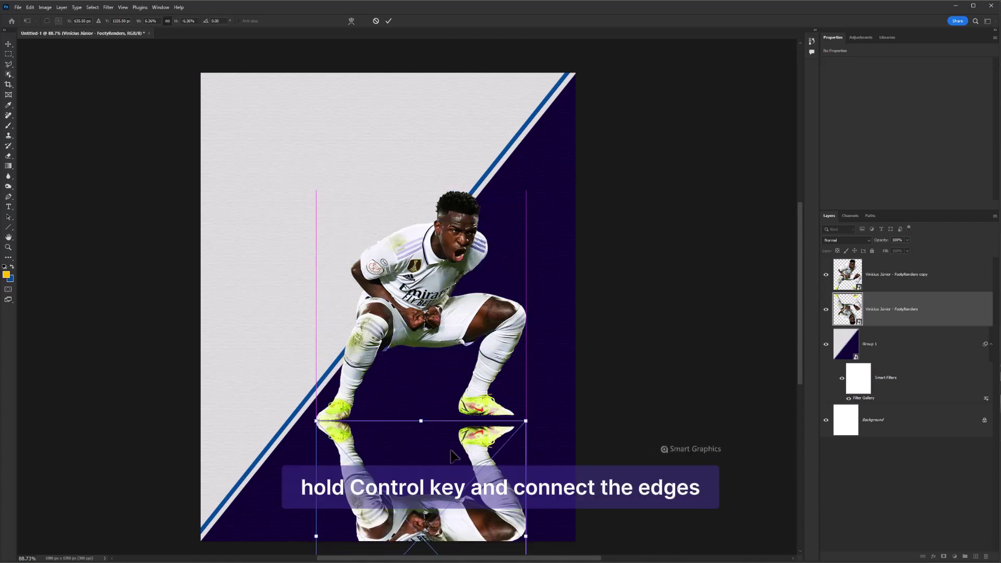
{"action": "left_click_drag", "start_coordinate": [526, 420], "coordinate": [526, 408]}
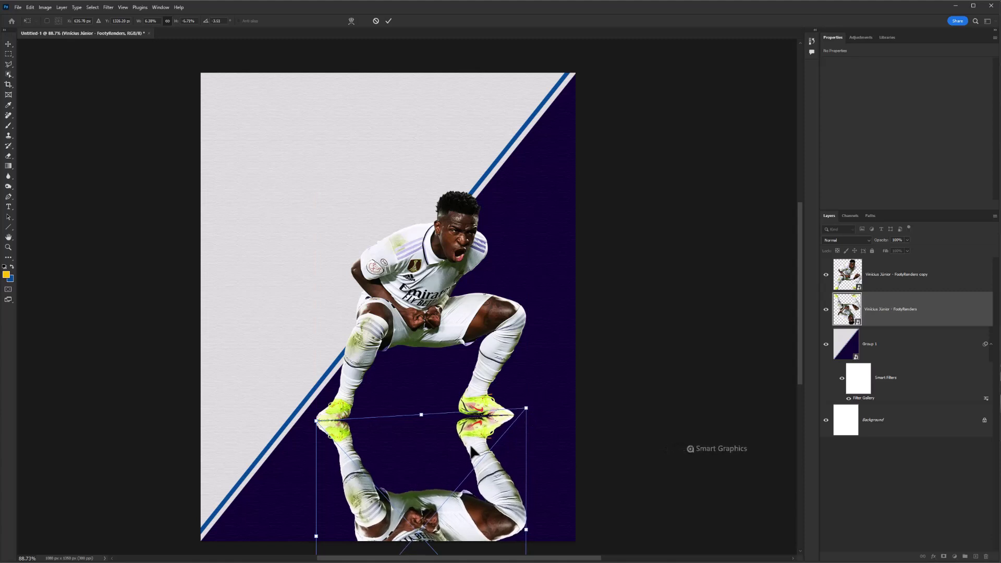
{"action": "key", "text": "Return"}
{"action": "key", "text": "u"}
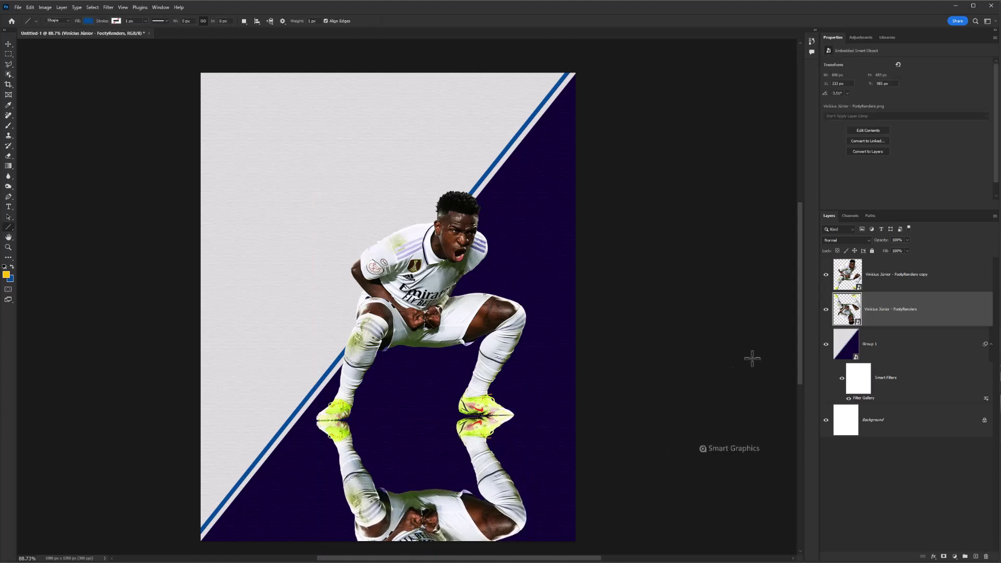
Lower the reflection layer's opacity to 62%.
{"action": "left_click", "coordinate": [907, 241]}
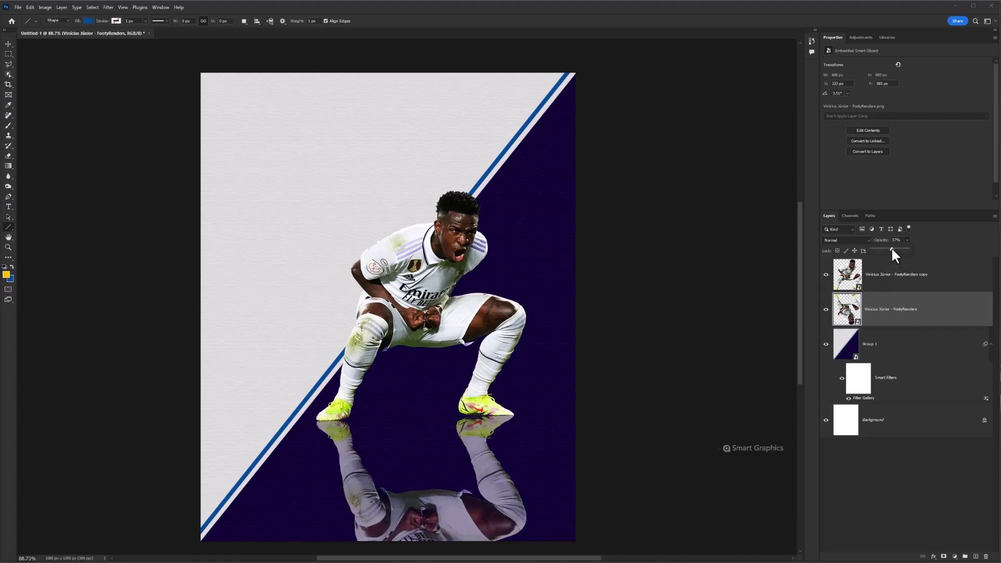
{"action": "left_click_drag", "start_coordinate": [893, 246], "coordinate": [893, 247]}
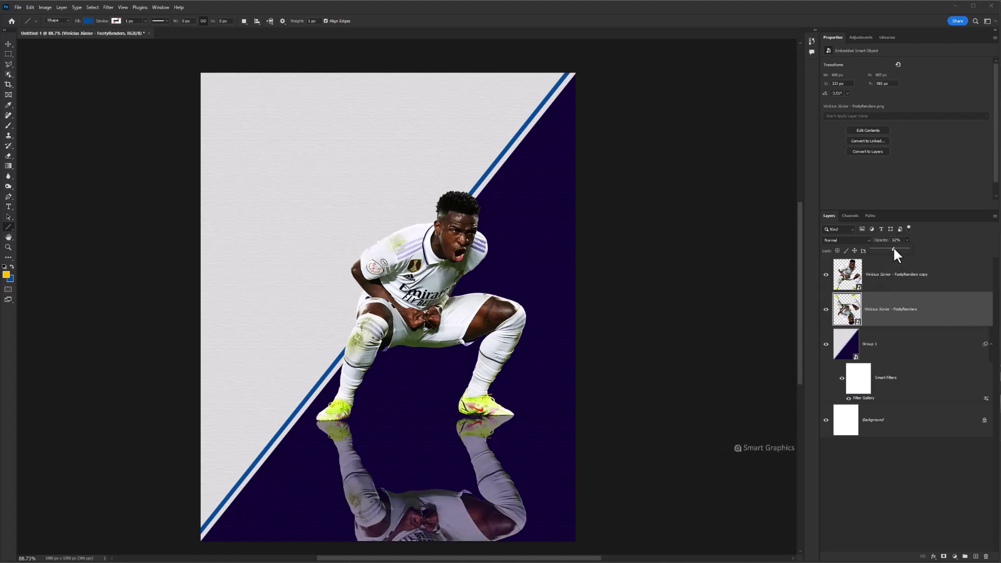
{"action": "left_click", "coordinate": [925, 319]}
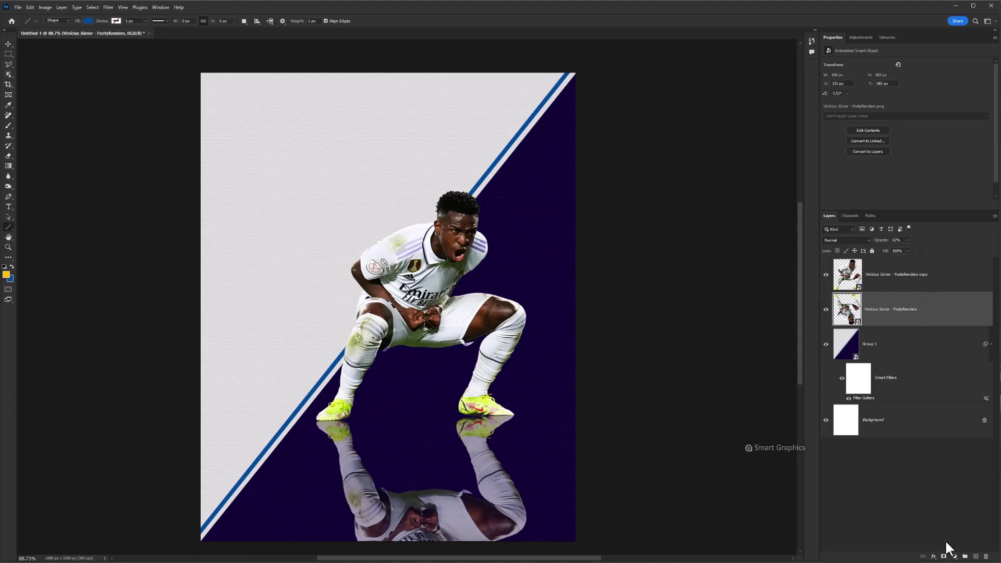
Add a layer mask to the reflection and pick a Soft Round brush of about 414 px.
{"action": "left_click", "coordinate": [943, 557]}
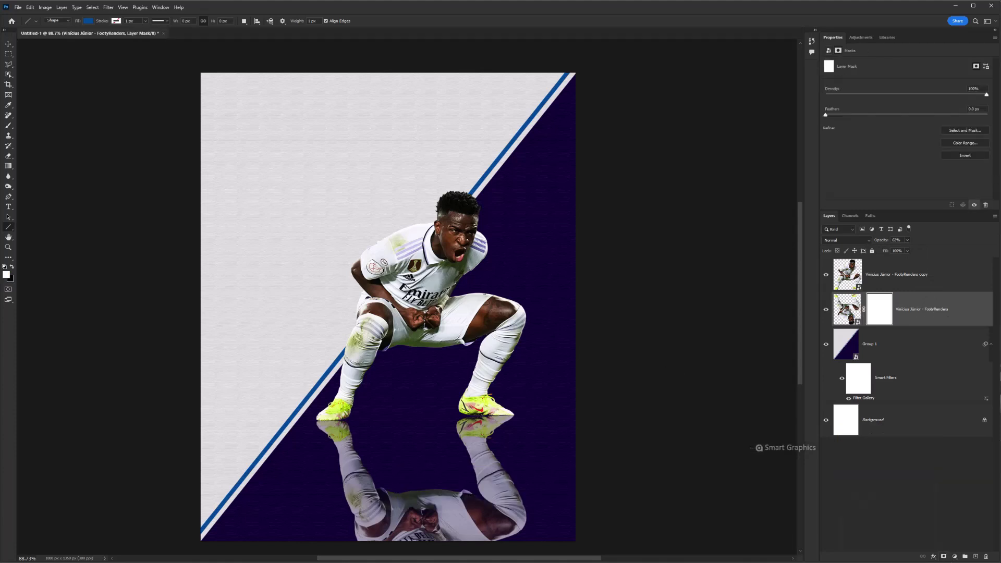
{"action": "right_click", "coordinate": [12, 128]}
{"action": "left_click", "coordinate": [37, 125]}
{"action": "right_click", "coordinate": [337, 226]}
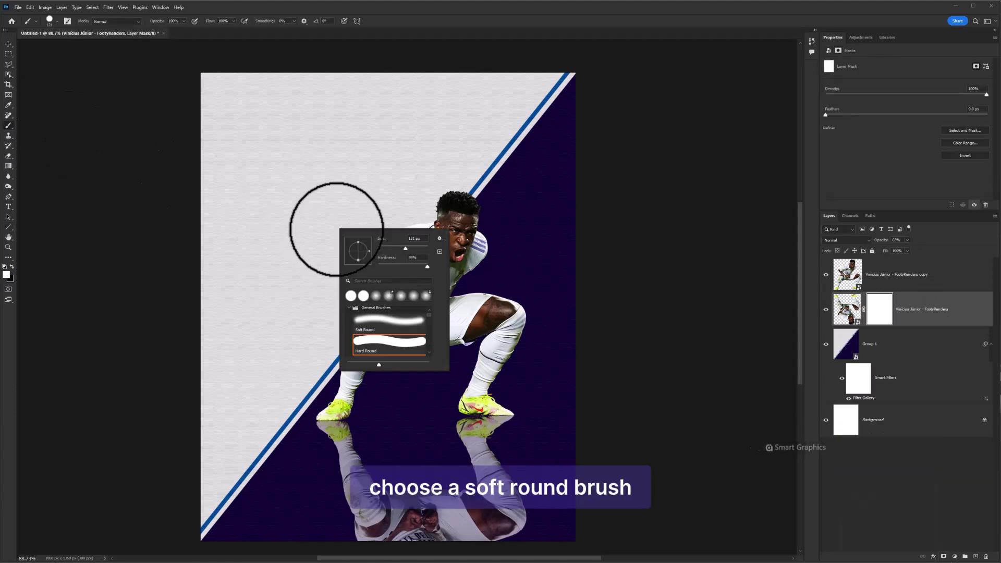
{"action": "double_click", "coordinate": [380, 321]}
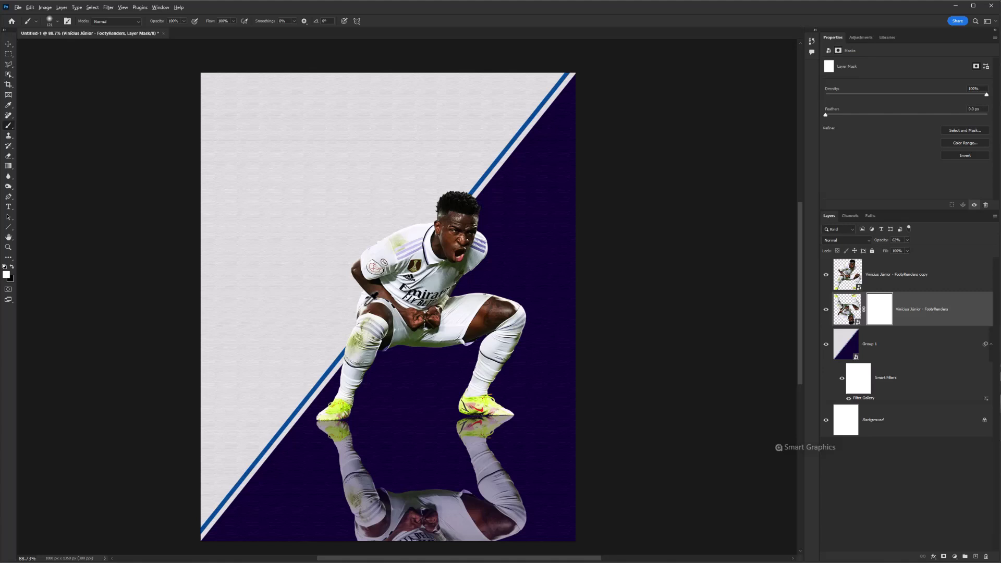
{"action": "left_click_drag", "start_coordinate": [358, 302], "coordinate": [86, 284]}
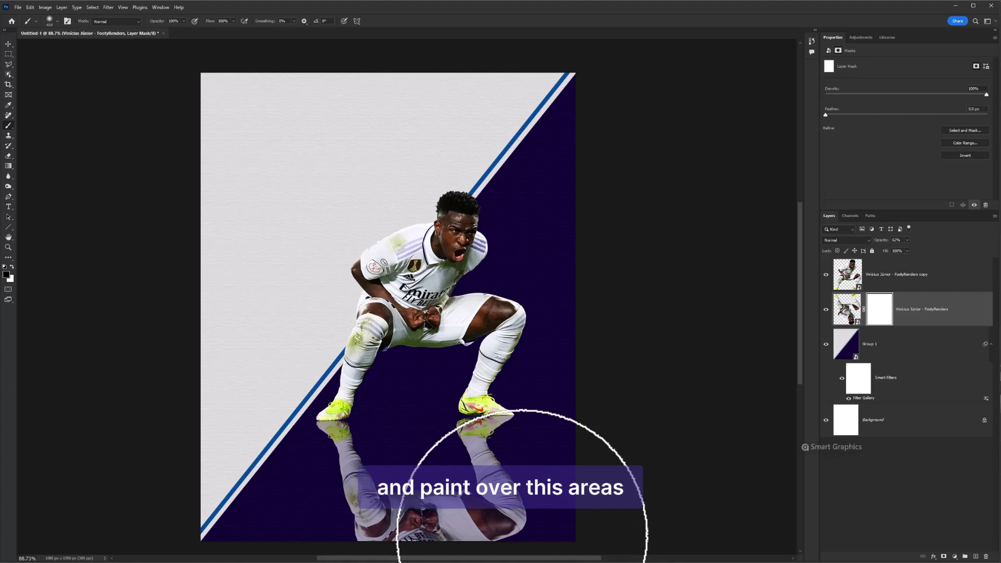
Paint the mask over the reflection's lower part at 51% brush opacity to fade it out.
{"action": "scroll", "coordinate": [475, 397], "scroll_direction": "down", "scroll_amount": 3}
{"action": "left_click_drag", "start_coordinate": [543, 471], "coordinate": [286, 475]}
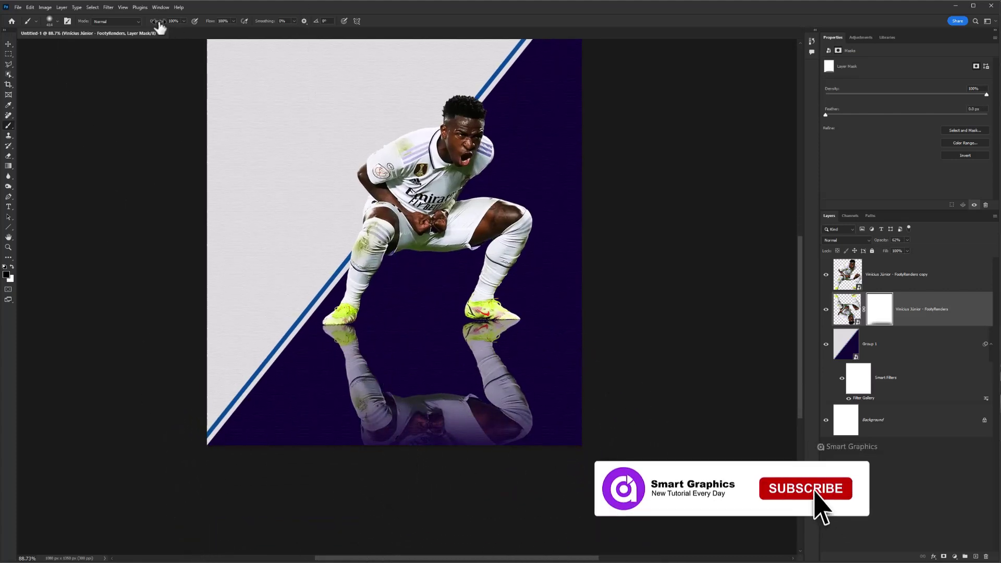
{"action": "left_click_drag", "start_coordinate": [156, 22], "coordinate": [139, 22]}
{"action": "left_click_drag", "start_coordinate": [586, 424], "coordinate": [324, 436]}
{"action": "scroll", "coordinate": [411, 390], "scroll_direction": "down", "scroll_amount": 1}
{"action": "scroll", "coordinate": [402, 346], "scroll_direction": "up", "scroll_amount": 1}
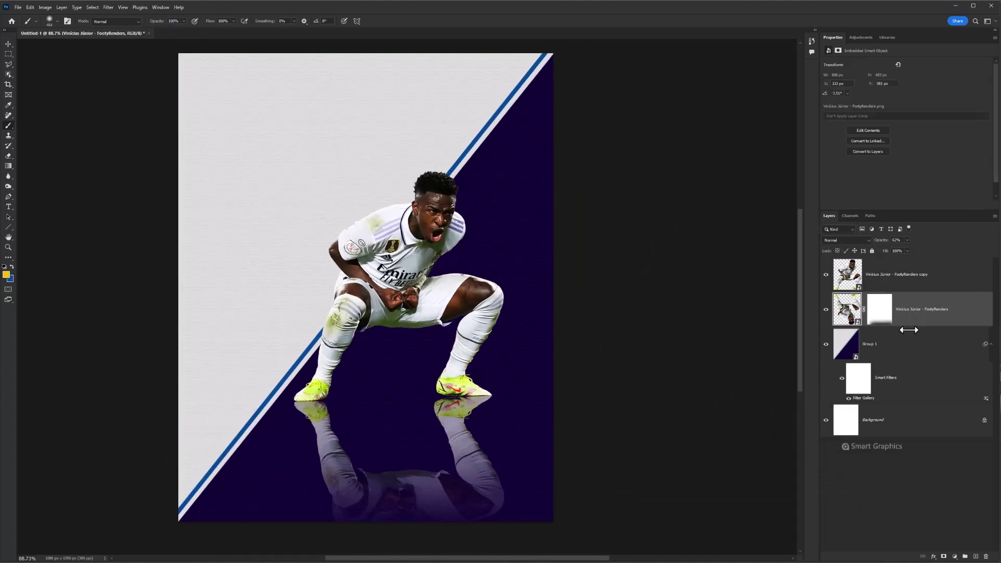
Place the 'VINI JR. 7' back-view image above Group 1, scaled small in the upper-left grey area.
{"action": "left_click", "coordinate": [910, 345]}
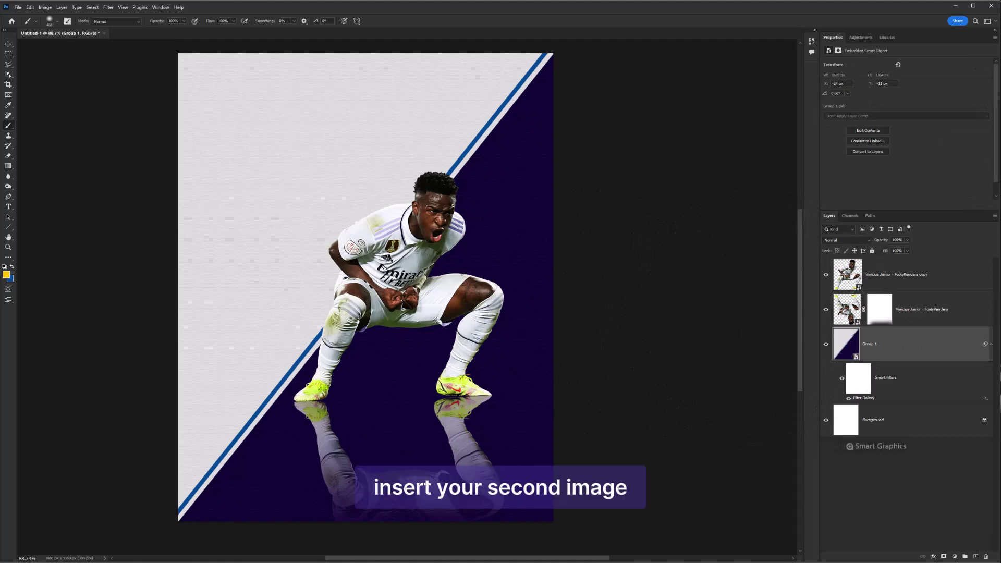
{"action": "left_click_drag", "start_coordinate": [243, 371], "coordinate": [281, 369]}
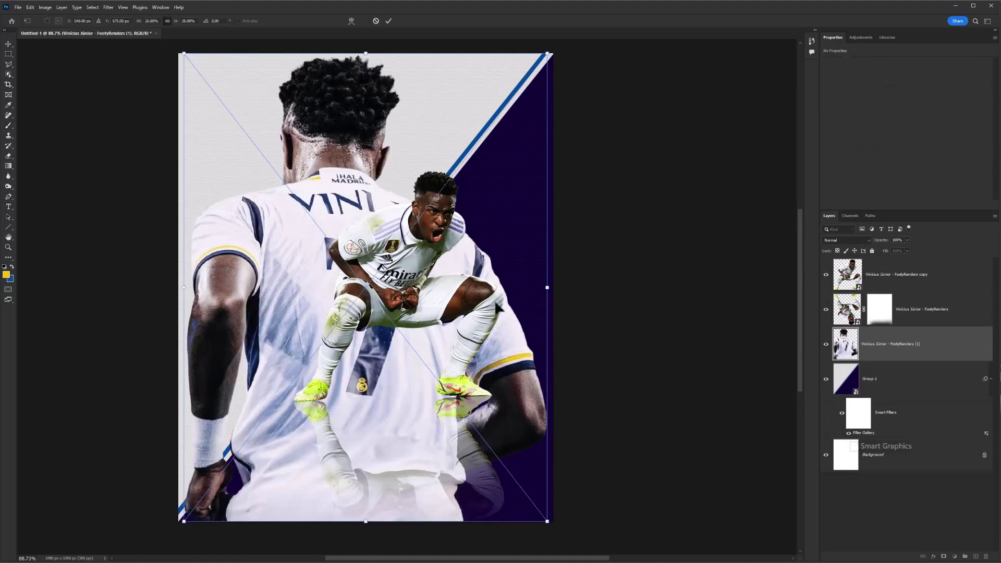
{"action": "left_click_drag", "start_coordinate": [546, 288], "coordinate": [389, 286]}
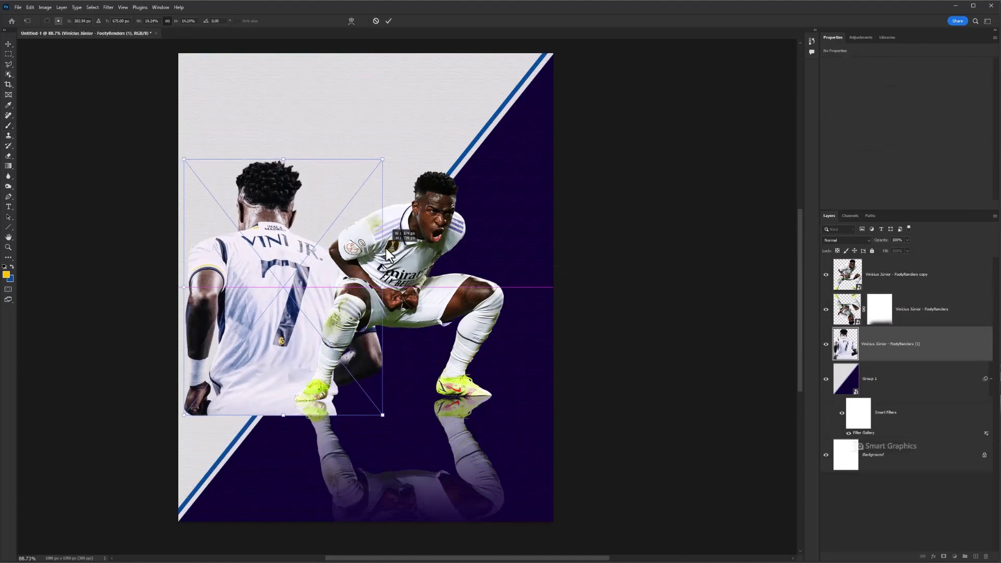
{"action": "left_click_drag", "start_coordinate": [332, 306], "coordinate": [380, 203]}
{"action": "left_click_drag", "start_coordinate": [308, 224], "coordinate": [331, 226]}
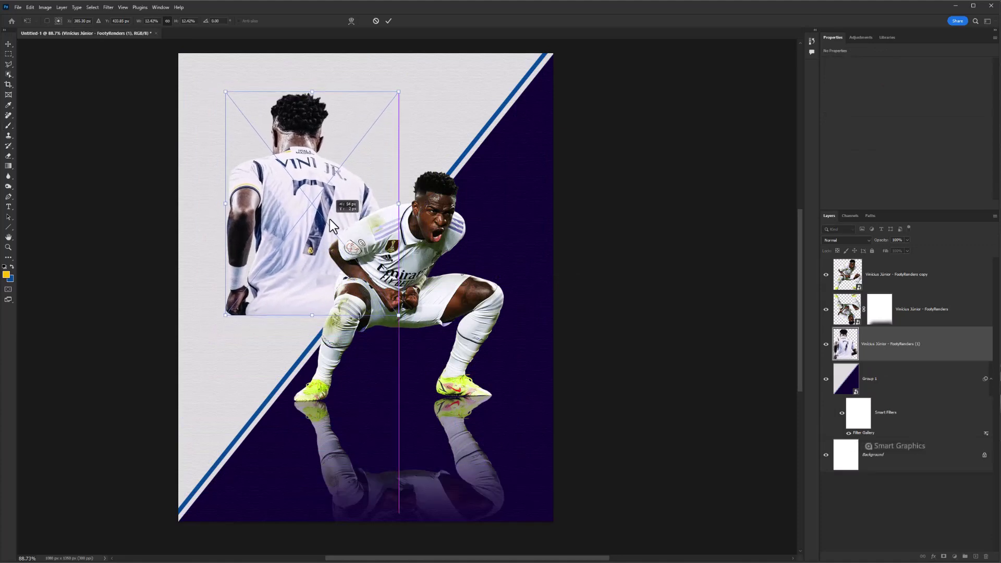
{"action": "key", "text": "Return"}
{"action": "key", "text": "b"}
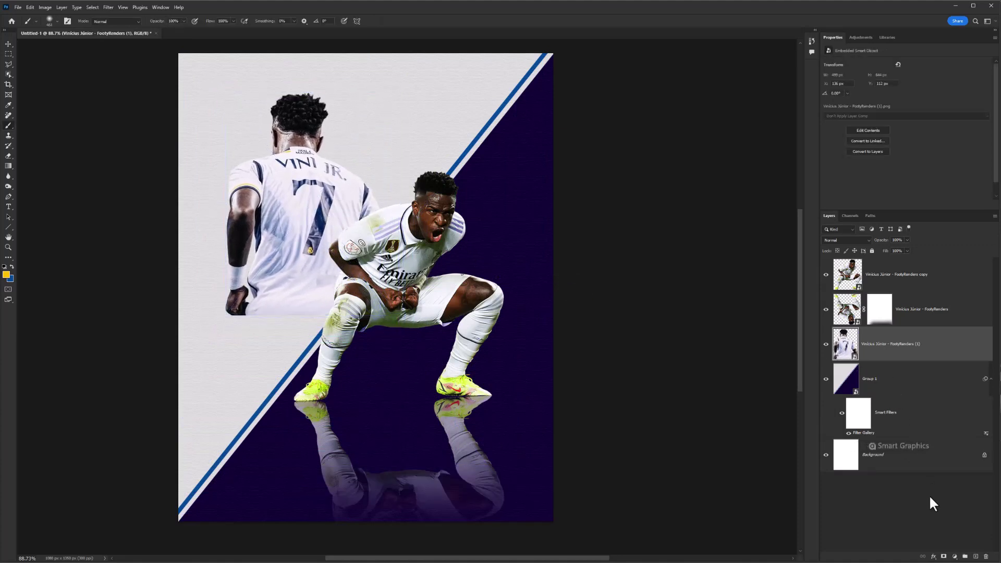
Fade the back-view image's lower part with a black-painted layer mask and set its opacity to 62%.
{"action": "left_click", "coordinate": [944, 556]}
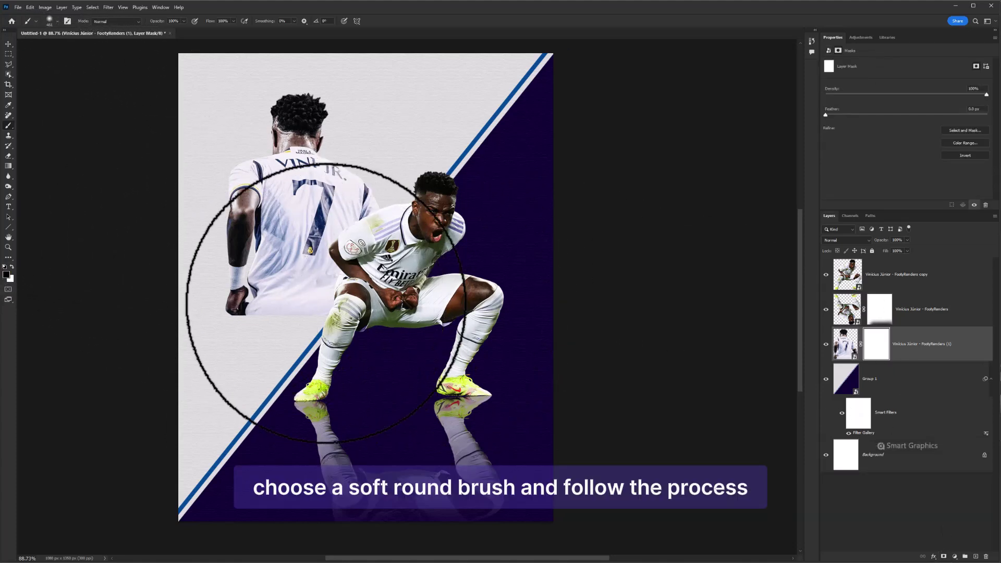
{"action": "mouse_move", "coordinate": [330, 339]}
{"action": "left_mouse_down"}
{"action": "mouse_move", "coordinate": [201, 306]}
{"action": "mouse_move", "coordinate": [255, 323]}
{"action": "mouse_move", "coordinate": [346, 409]}
{"action": "left_mouse_up"}
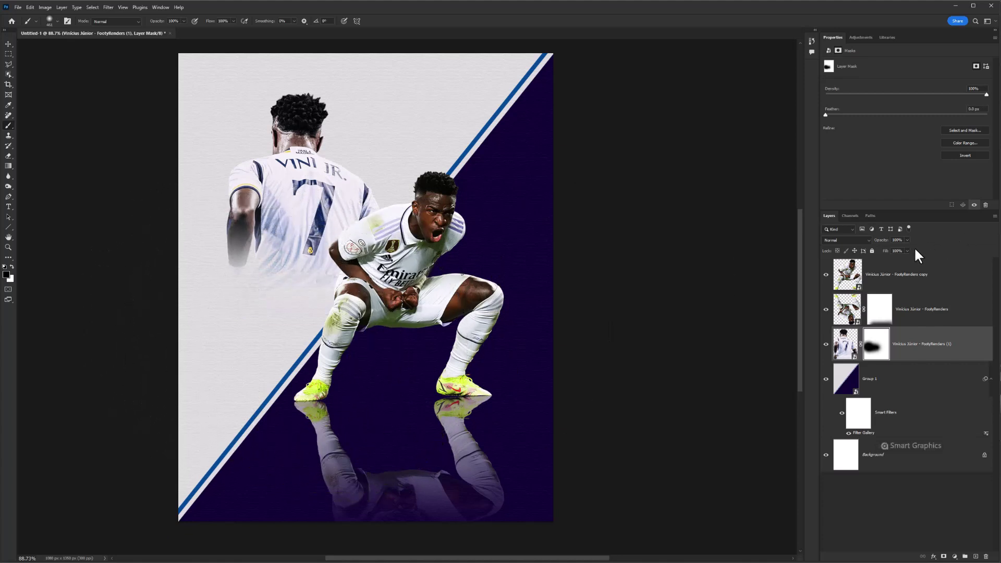
{"action": "left_click_drag", "start_coordinate": [881, 245], "coordinate": [858, 245]}
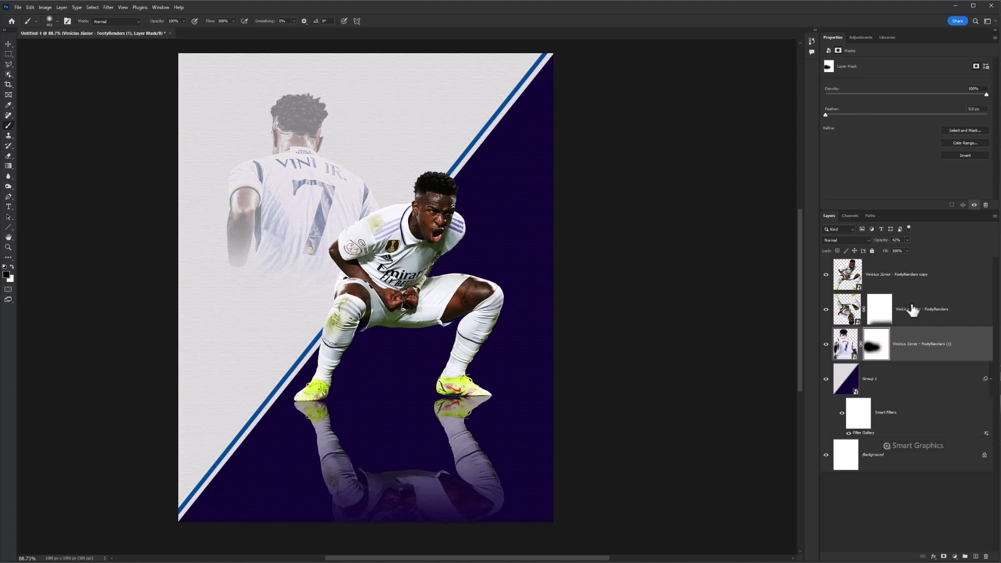
{"action": "left_click", "coordinate": [927, 285]}
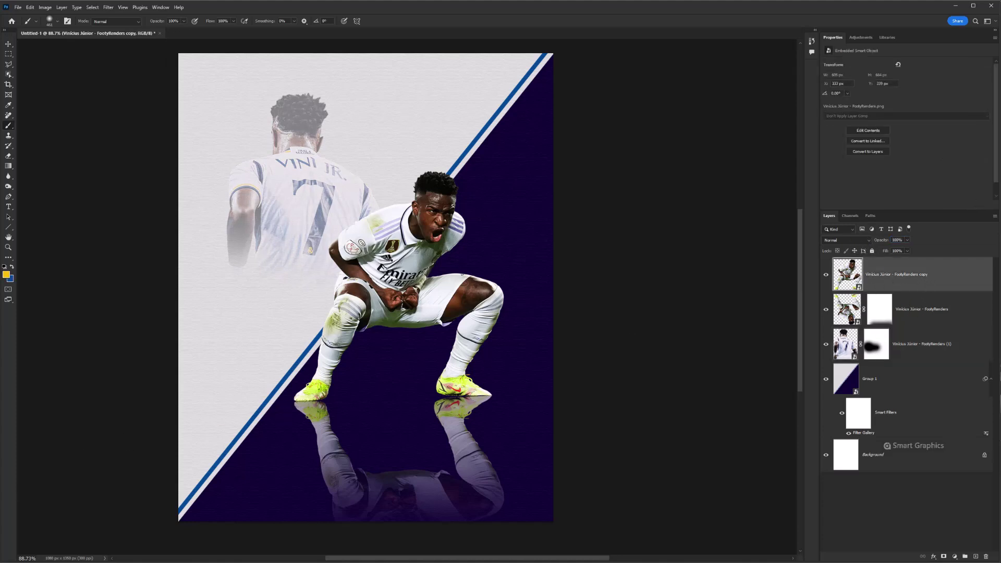
Drop the 'real madrid logo' crest file onto the poster as the top layer.
{"action": "left_click_drag", "start_coordinate": [231, 334], "coordinate": [302, 258]}
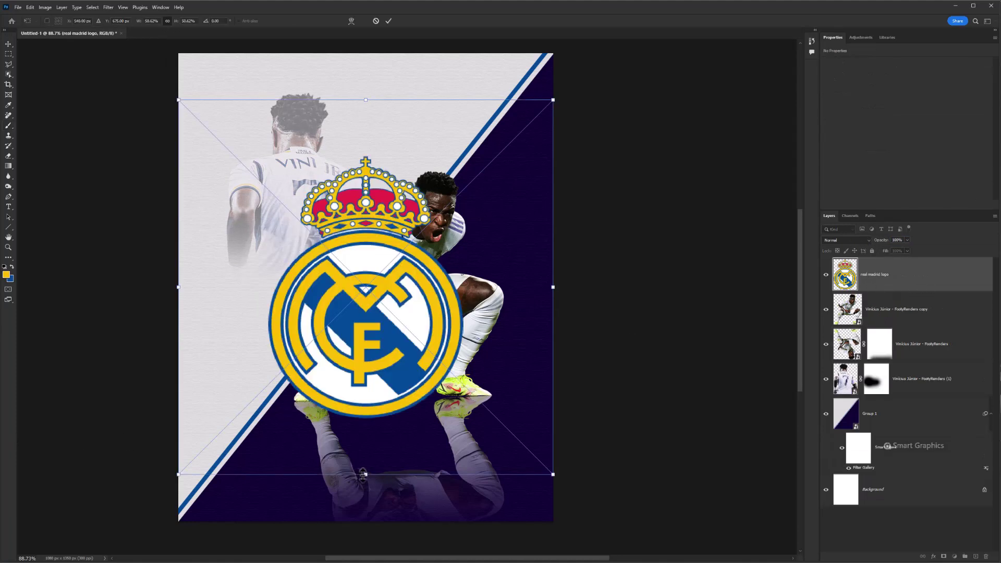